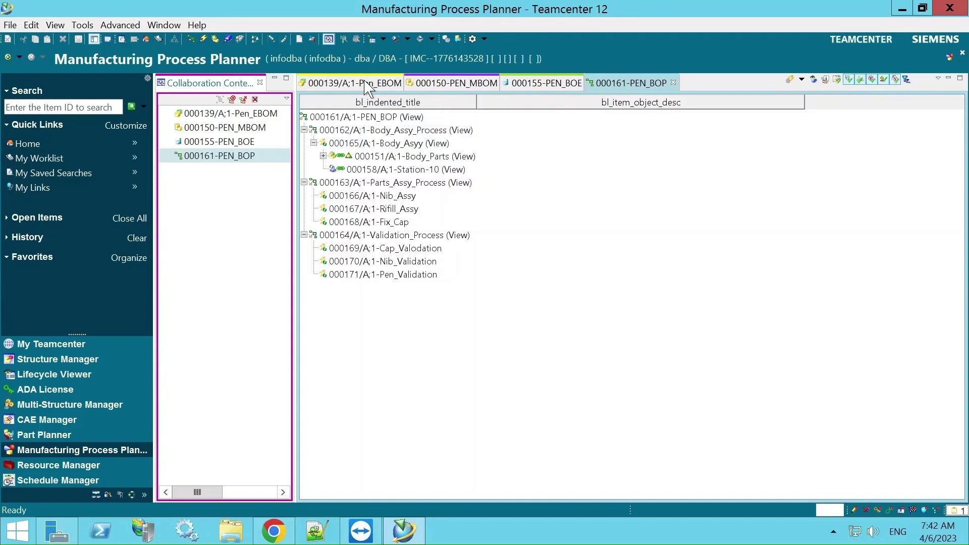
Step: Start File > Collaboration Context > Save as New Collaboration Context and move its dialog aside
left_click(10, 25)
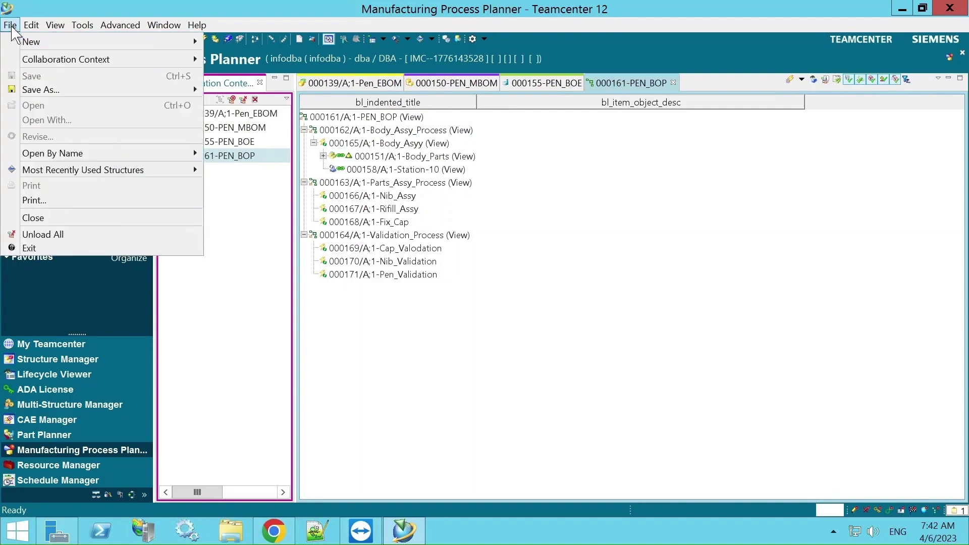
mouse_move(55, 61)
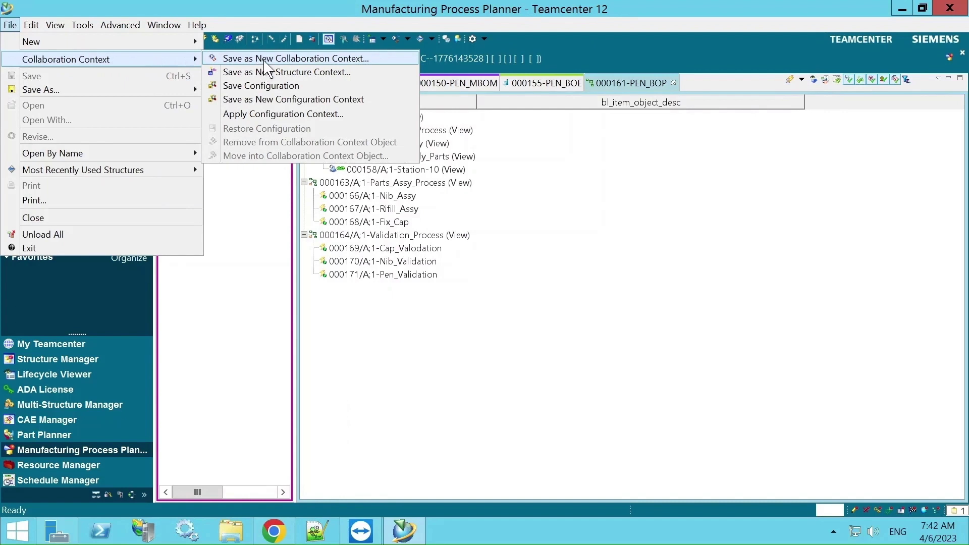
left_click(293, 60)
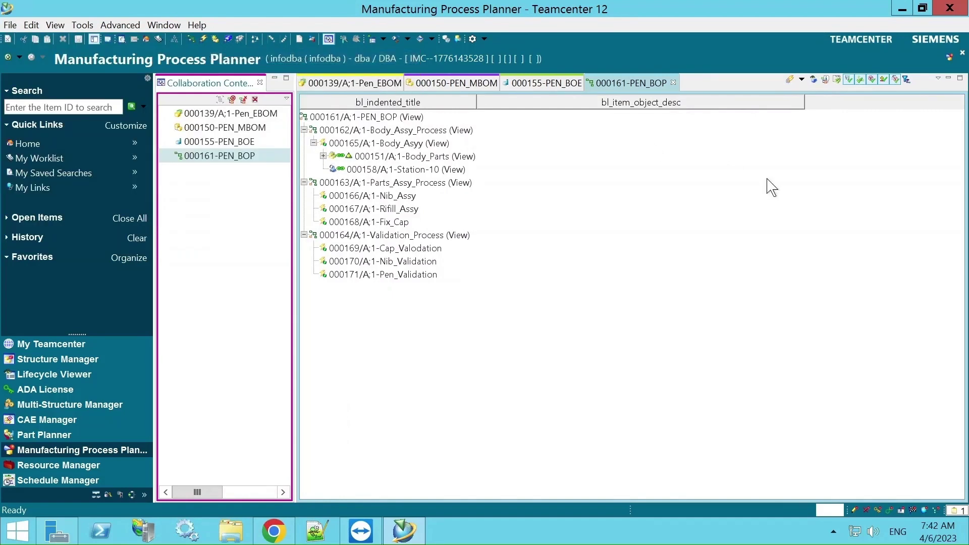
left_click_drag(514, 124, 687, 102)
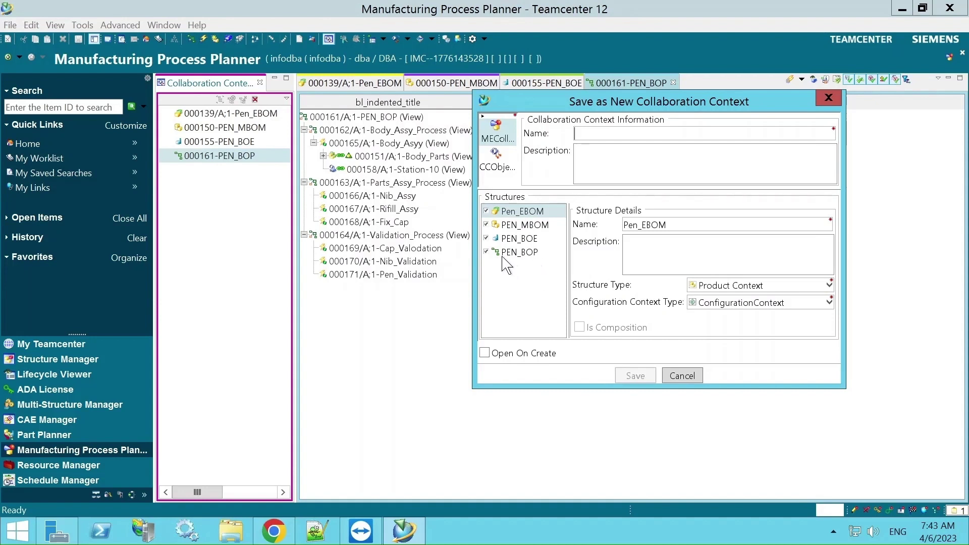
Step: Keep all four structures included, name the context CC_Training_MBOM_BOE_BOP_Creation, and enable Open On Create
left_click(486, 253)
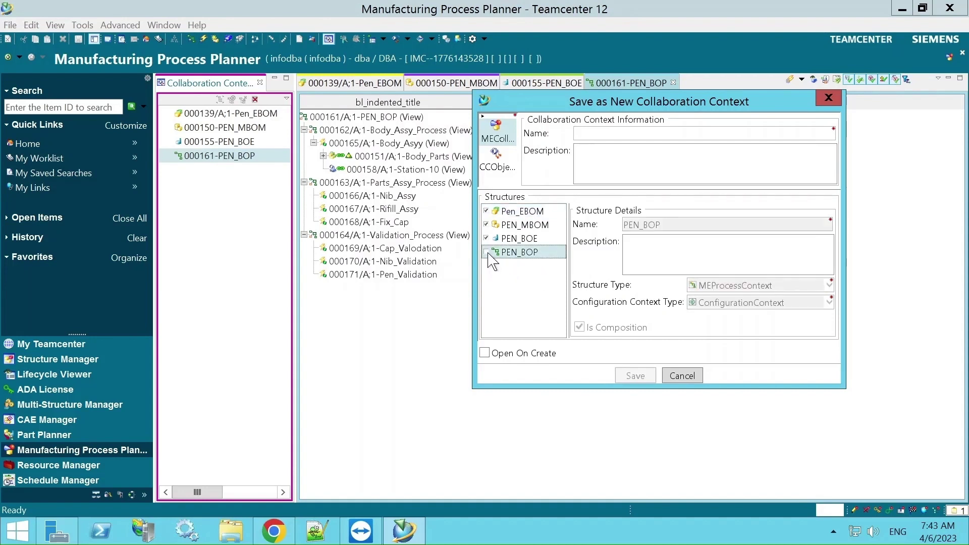
left_click(487, 253)
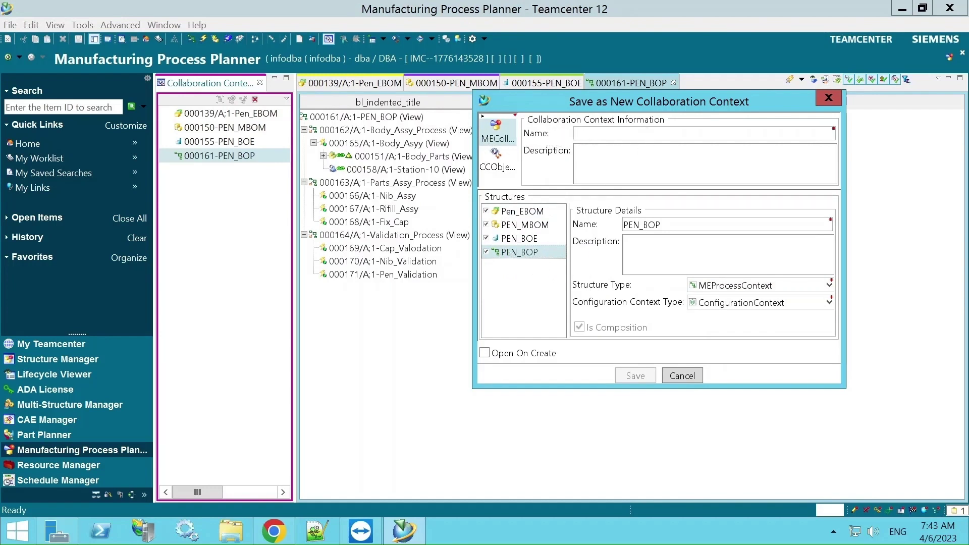
left_click(578, 133)
type("CC")
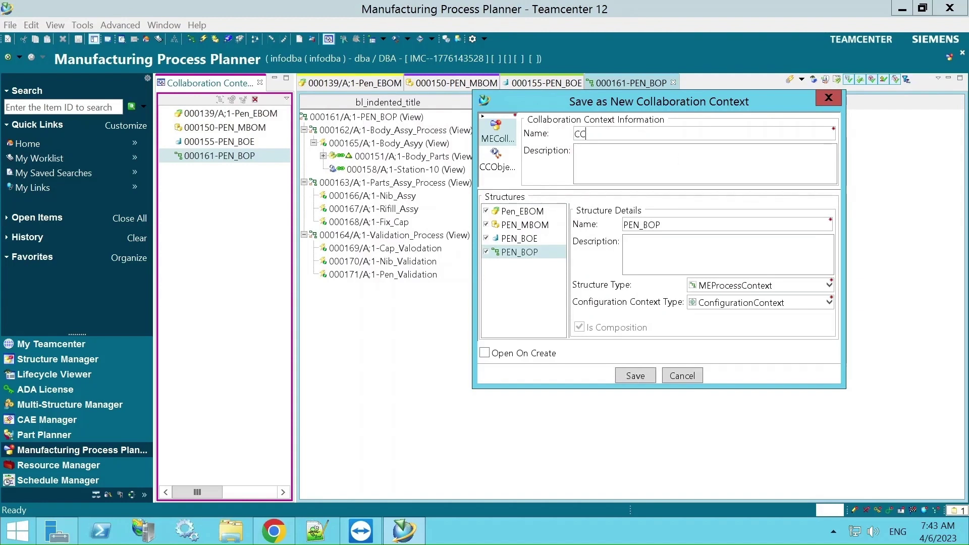
type("_")
type("Training_MBOM_")
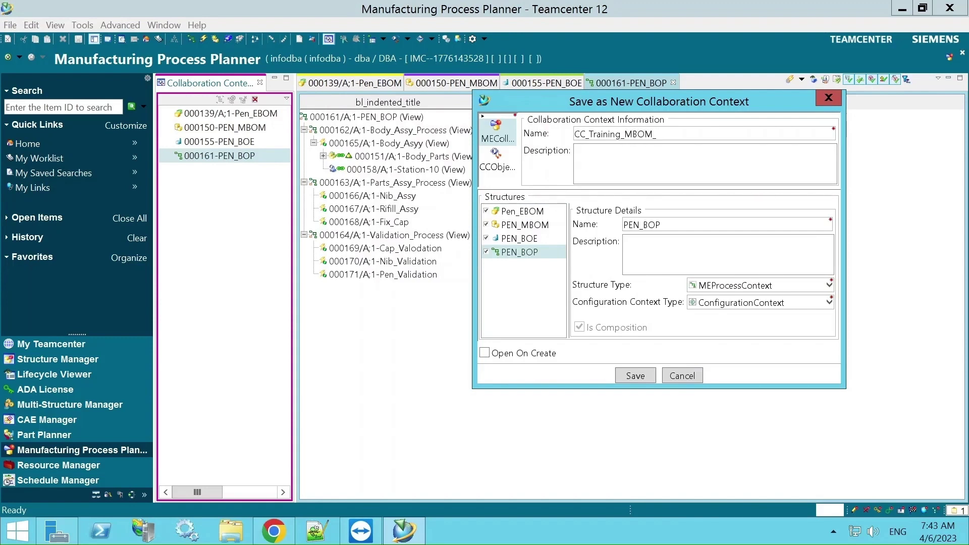
type("OE_BOP")
type("_Creation")
left_click(484, 353)
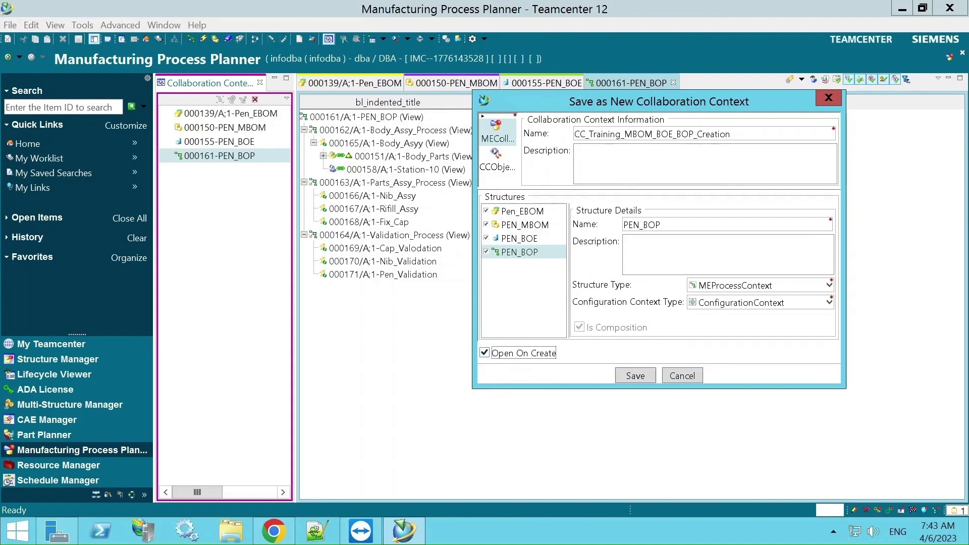
left_click_drag(575, 133, 732, 134)
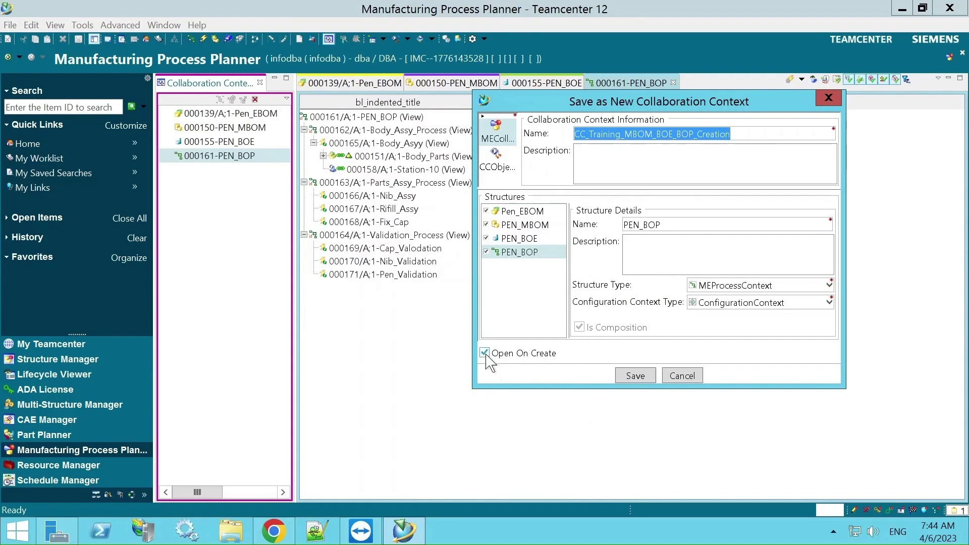
Step: Save the new context, then unload the separately loaded structures, including 000161-PEN_BOP
left_click(647, 380)
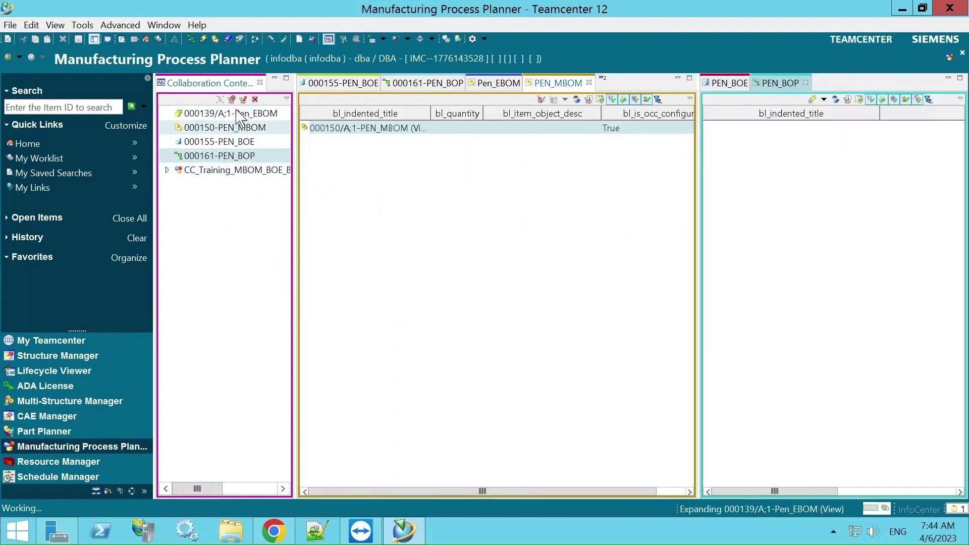
left_click(167, 170)
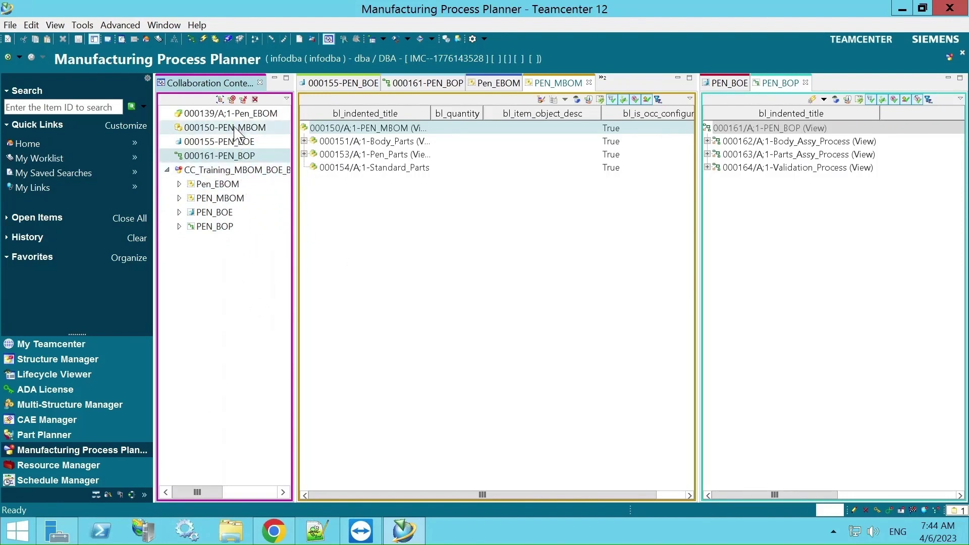
left_click(233, 143)
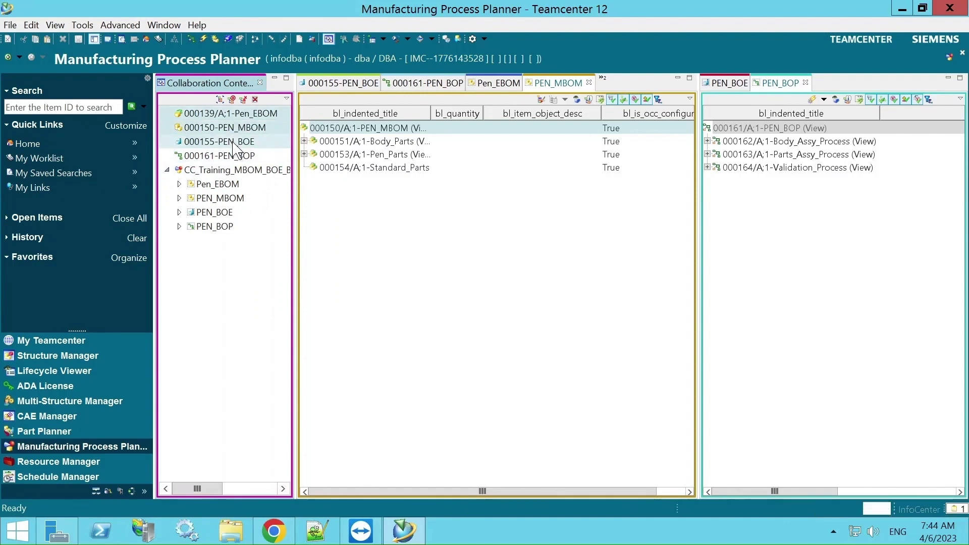
left_click(242, 156, "ctrl")
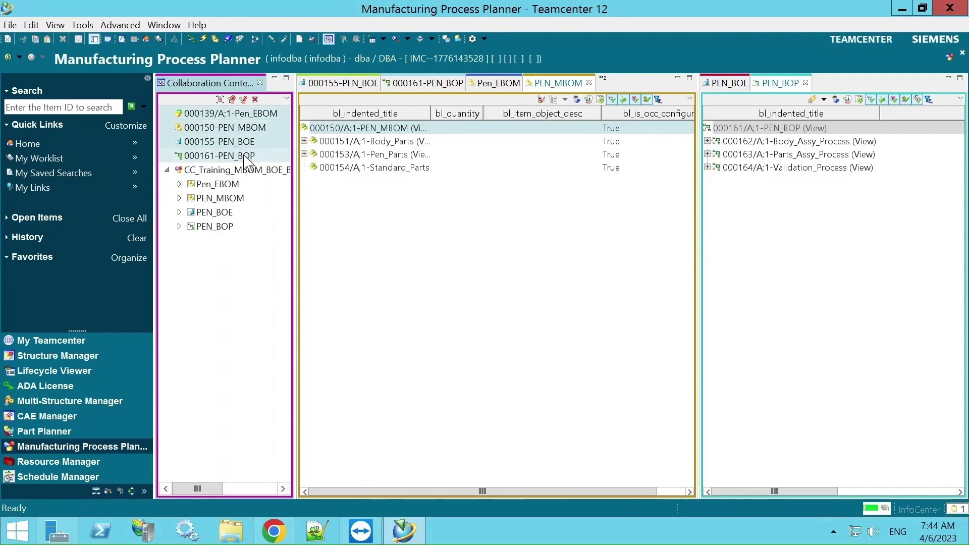
left_click(242, 100)
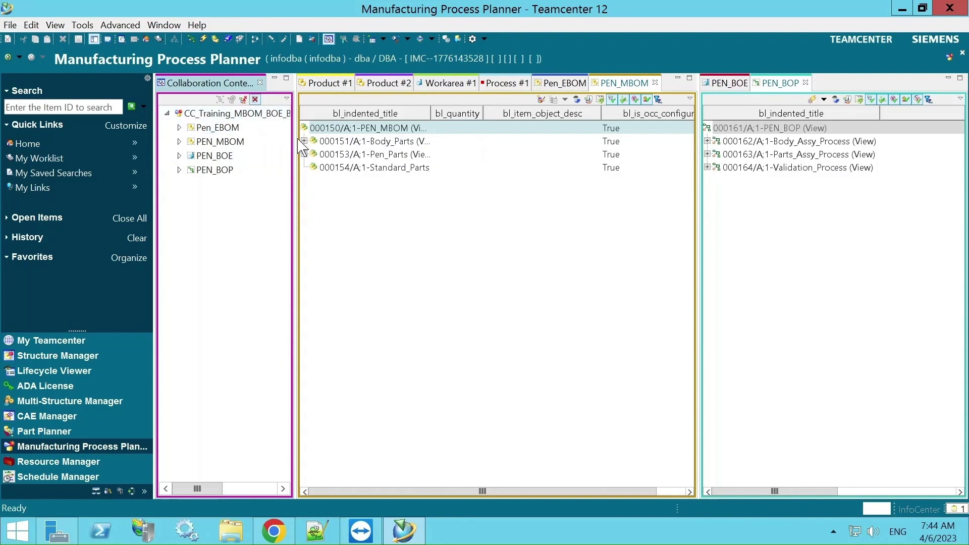
Step: Close the empty Product, Workarea and Process views and move PEN_BOE and PEN_BOP beside EBOM and MBOM
left_click(222, 171)
left_click(256, 100)
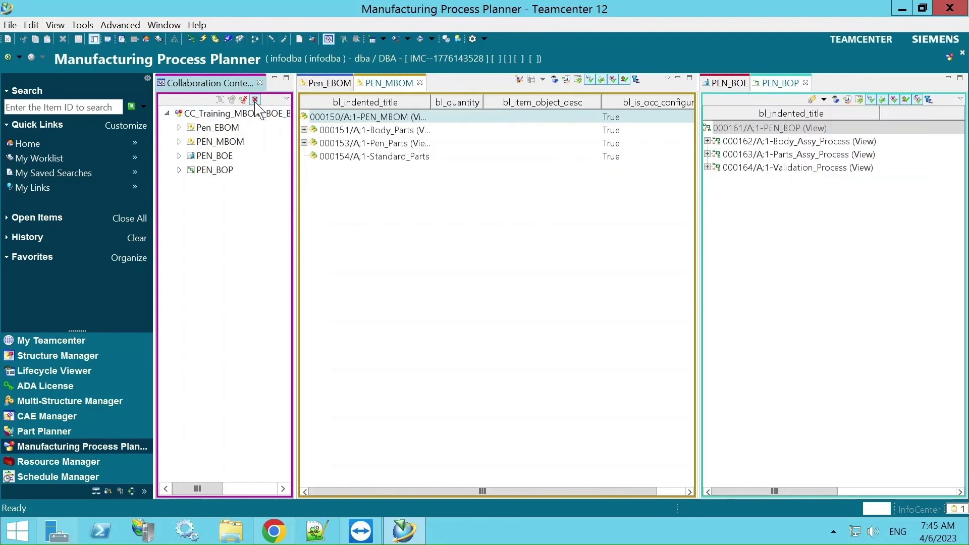
left_click(733, 85)
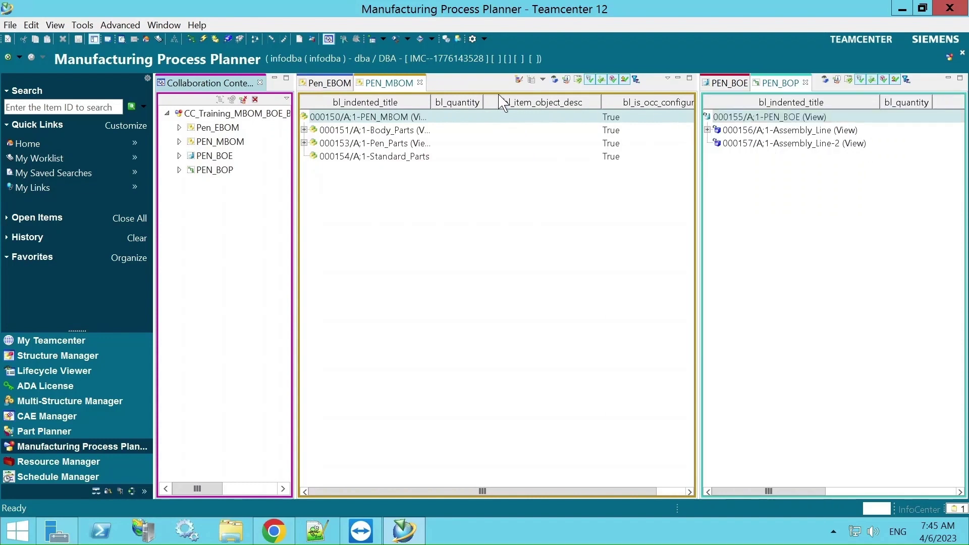
left_click_drag(503, 104, 467, 90)
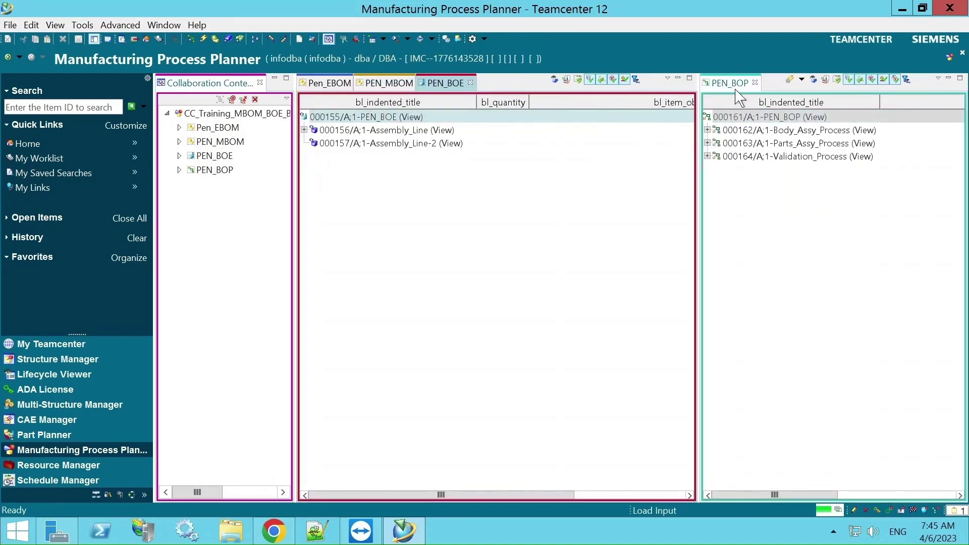
left_click_drag(736, 91, 524, 88)
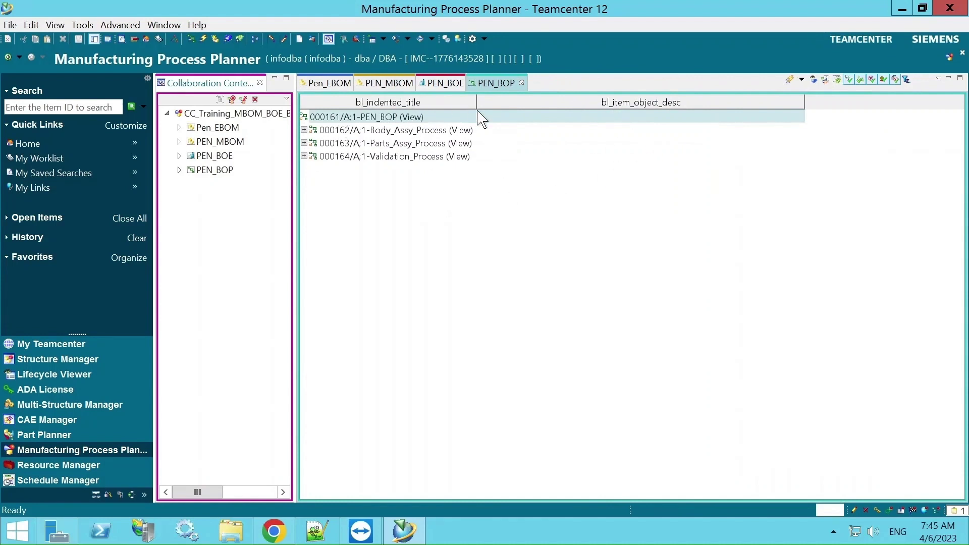
Step: Dock PEN_BOP back with the other structure views and widen the context tree
left_click(492, 86)
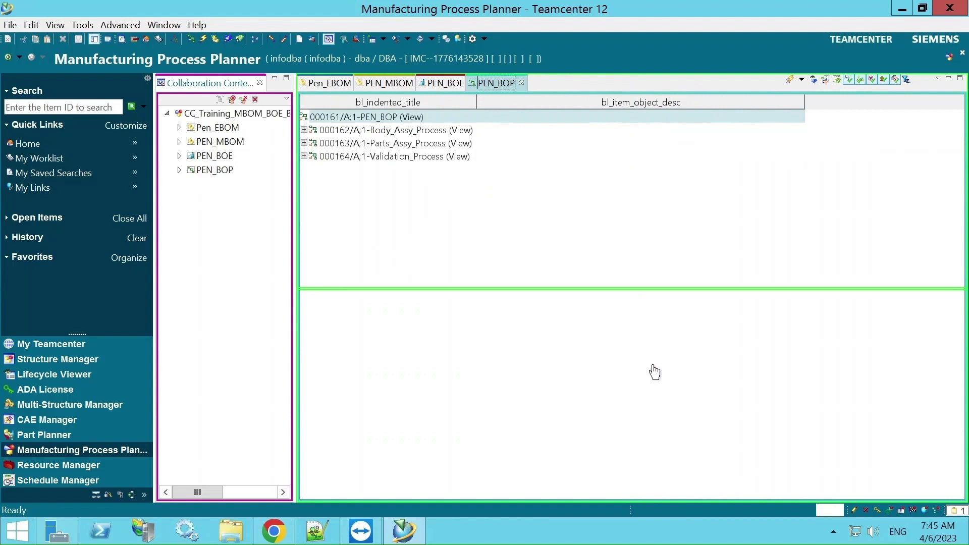
left_click_drag(655, 372, 623, 342)
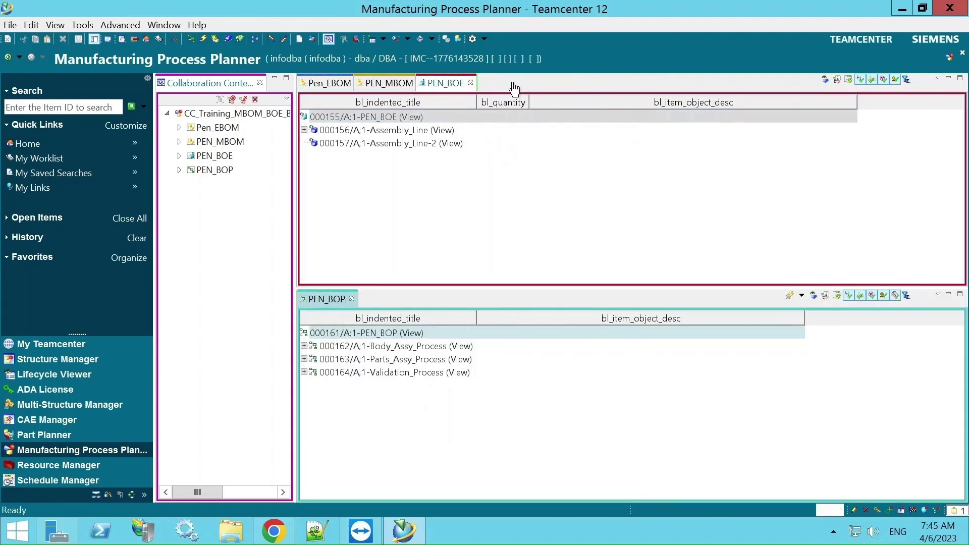
left_click_drag(514, 89, 513, 87)
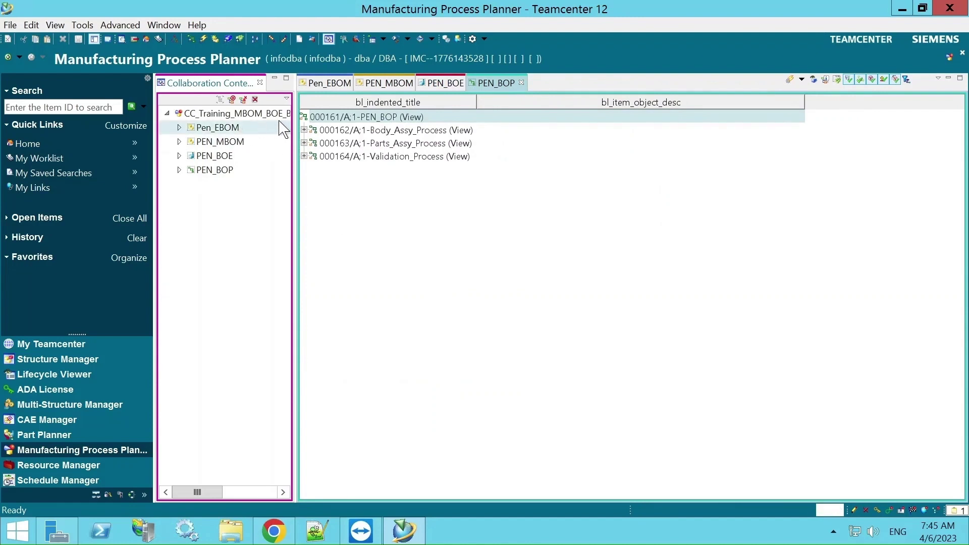
left_click_drag(297, 118, 362, 122)
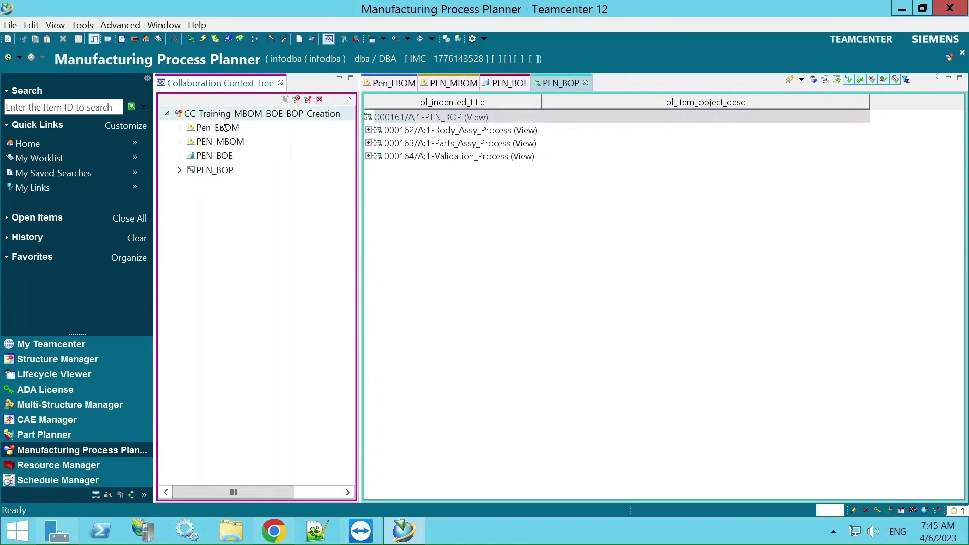
right_click(237, 121)
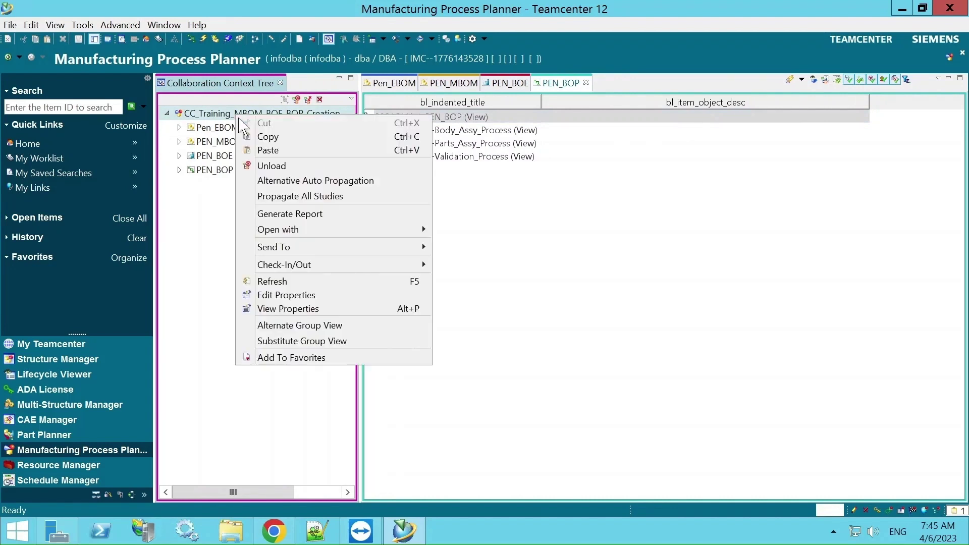
left_click(275, 136)
left_click(28, 143)
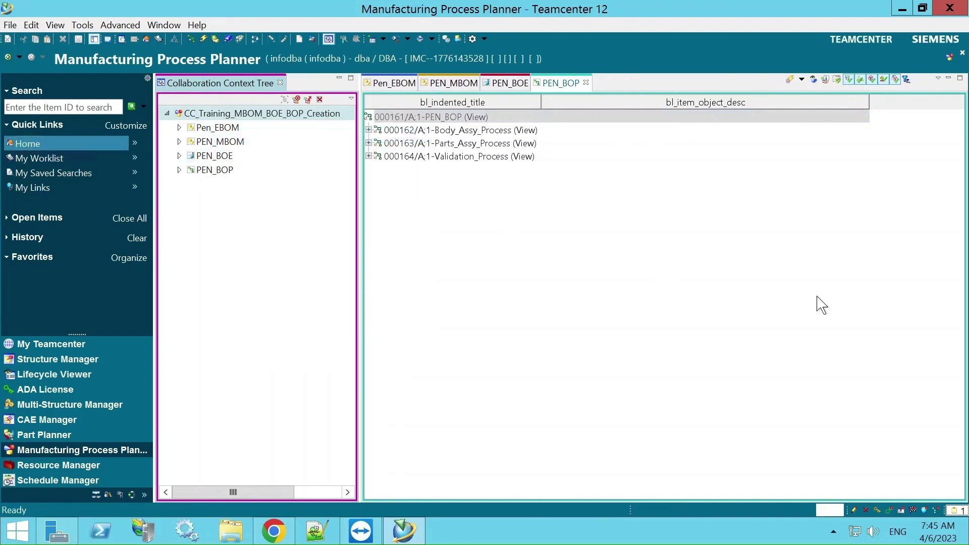
scroll(838, 447, "down", 6)
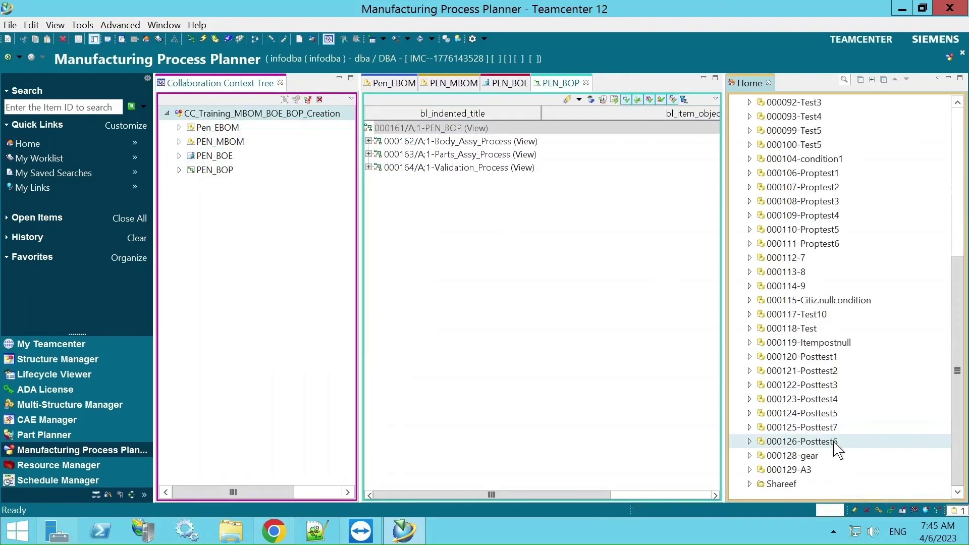
left_click(751, 484)
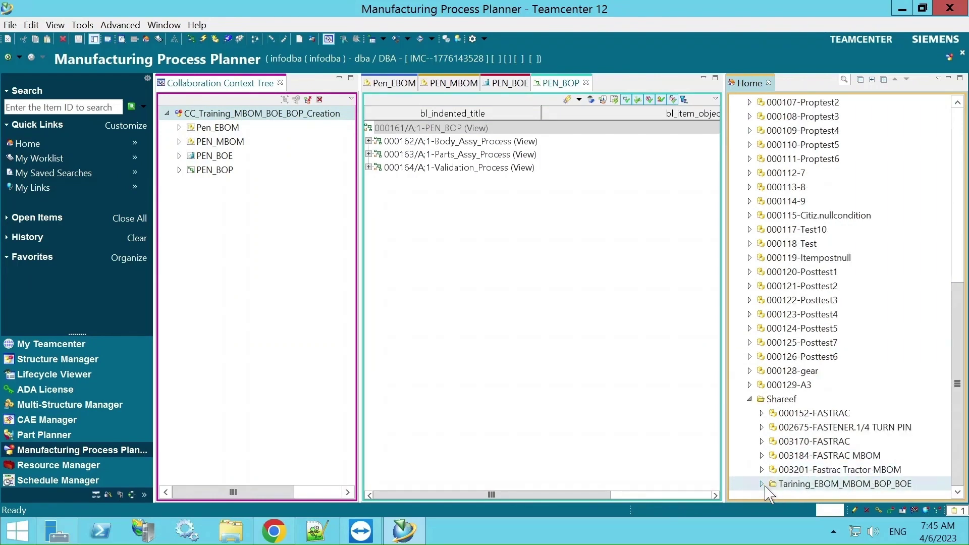
left_click(763, 484)
right_click(824, 415)
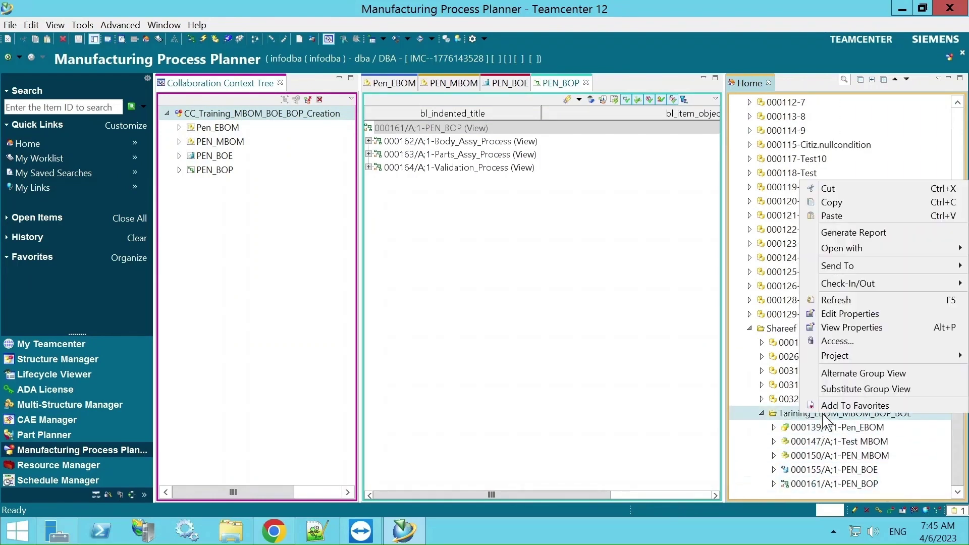
left_click(832, 216)
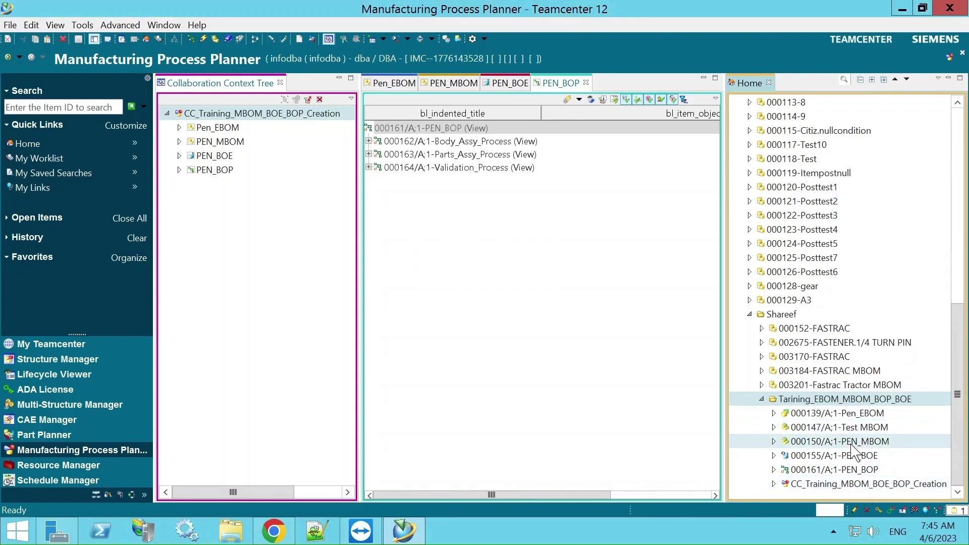
left_click(875, 416)
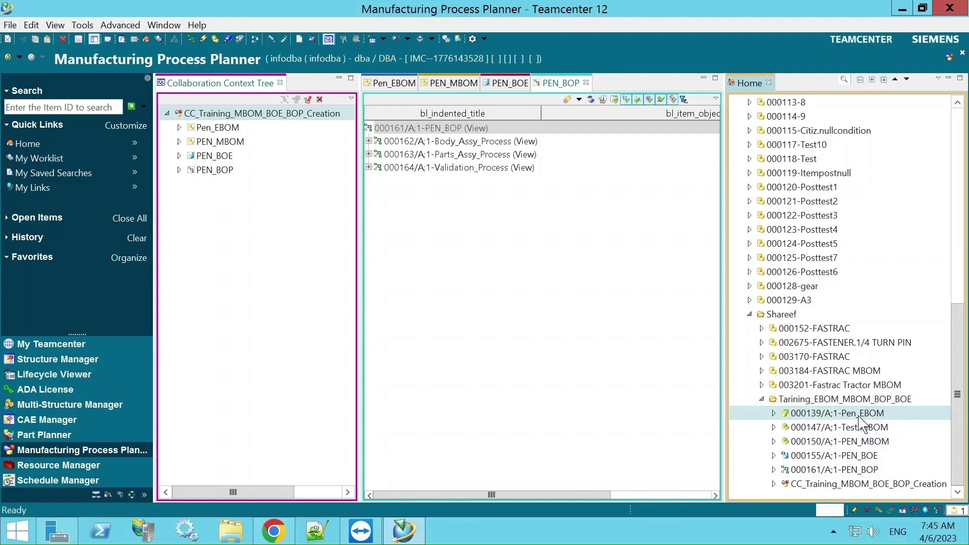
right_click(861, 422)
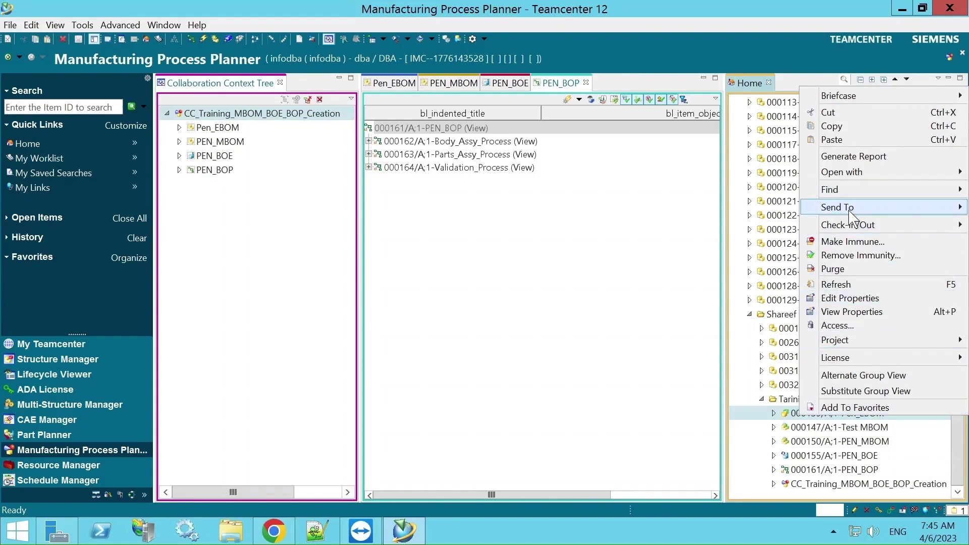
mouse_move(853, 210)
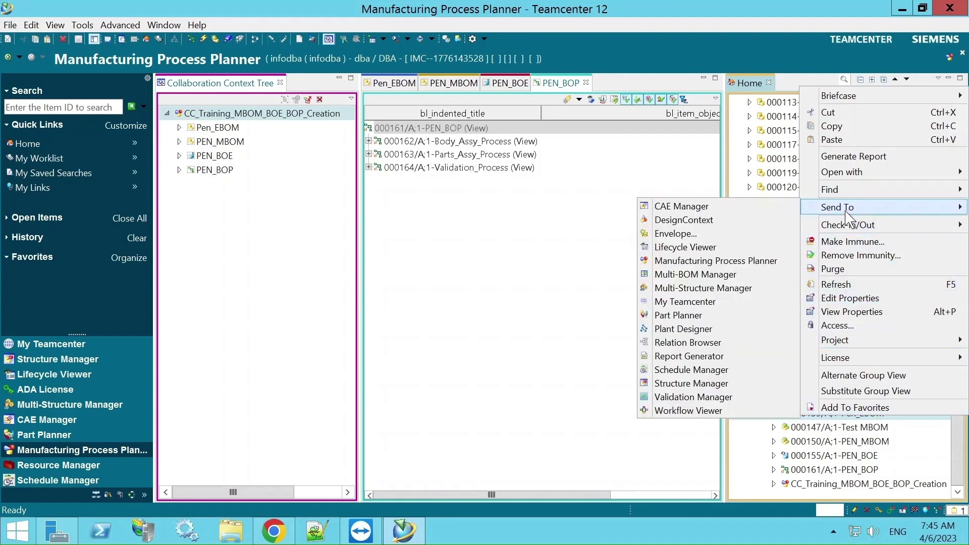
left_click(515, 230)
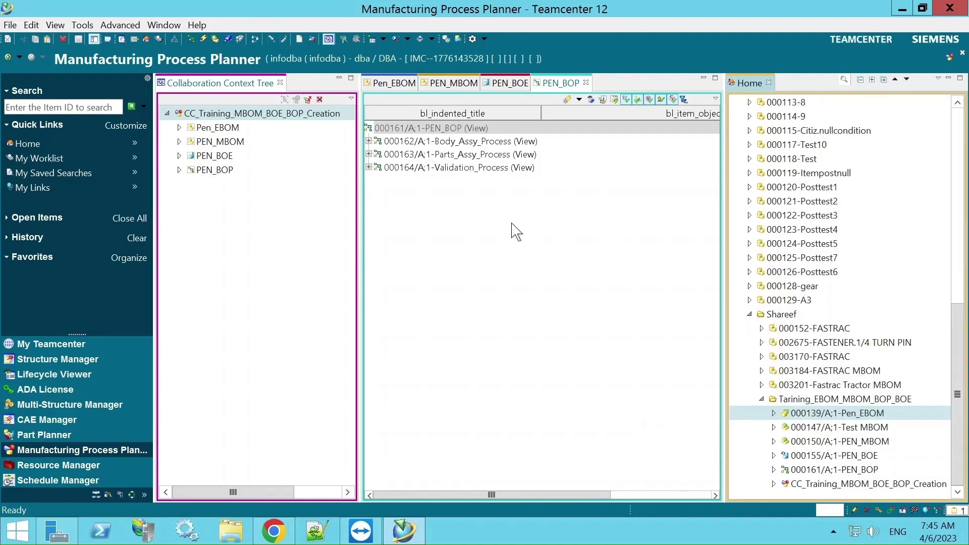
right_click(859, 486)
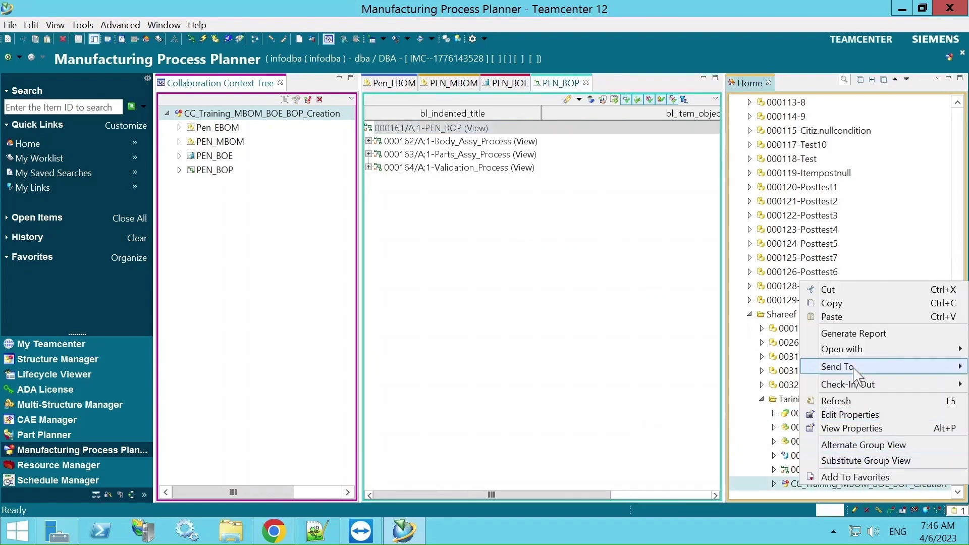
mouse_move(854, 373)
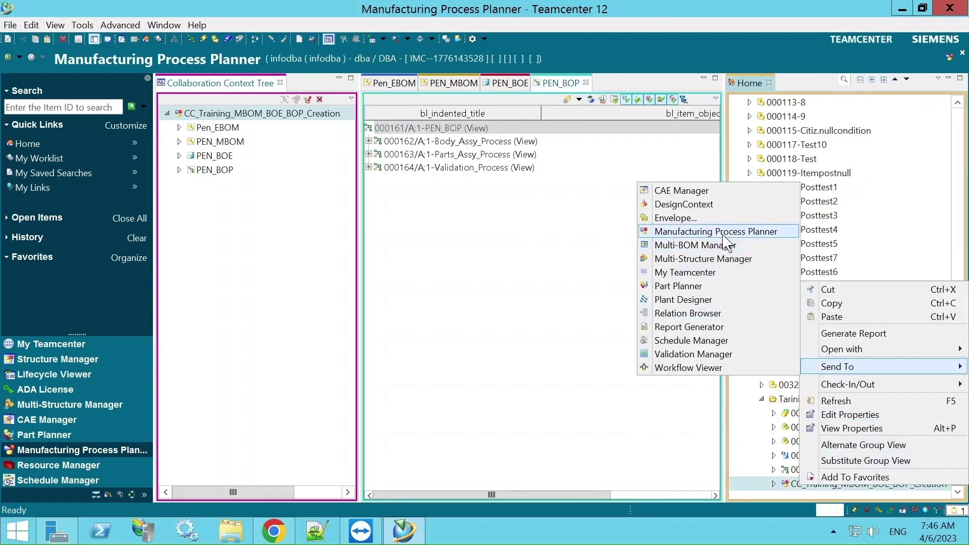
left_click(485, 234)
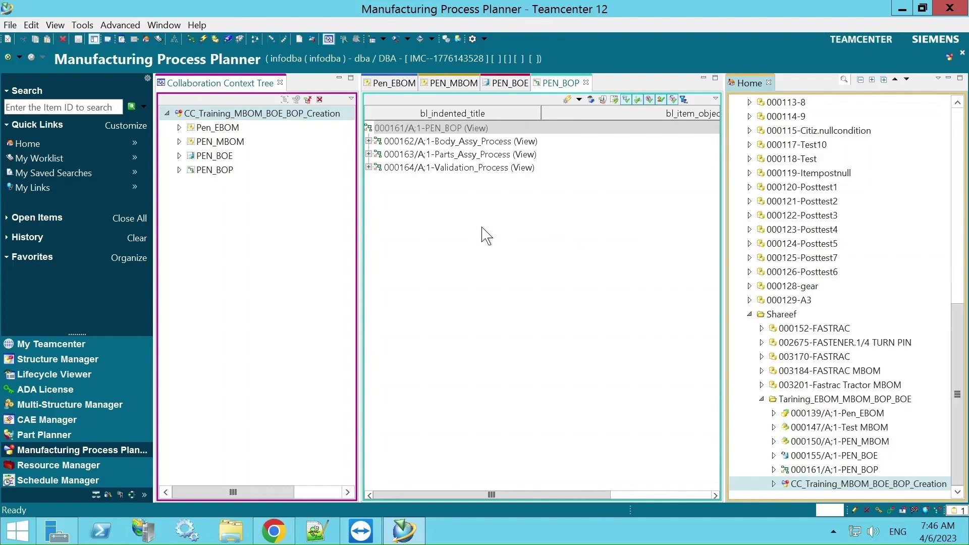
left_click(246, 115)
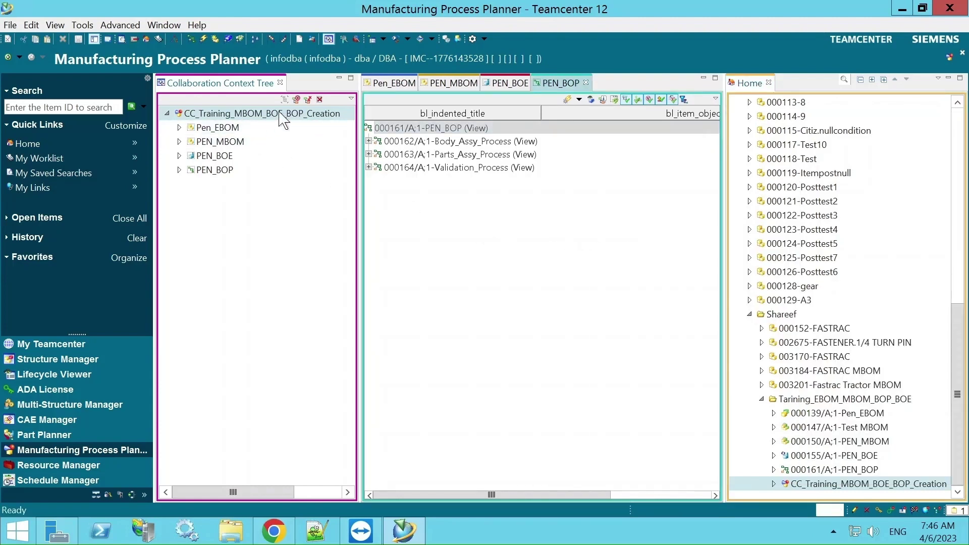
Step: Unload all structures from the planner and switch to My Teamcenter
left_click(309, 99)
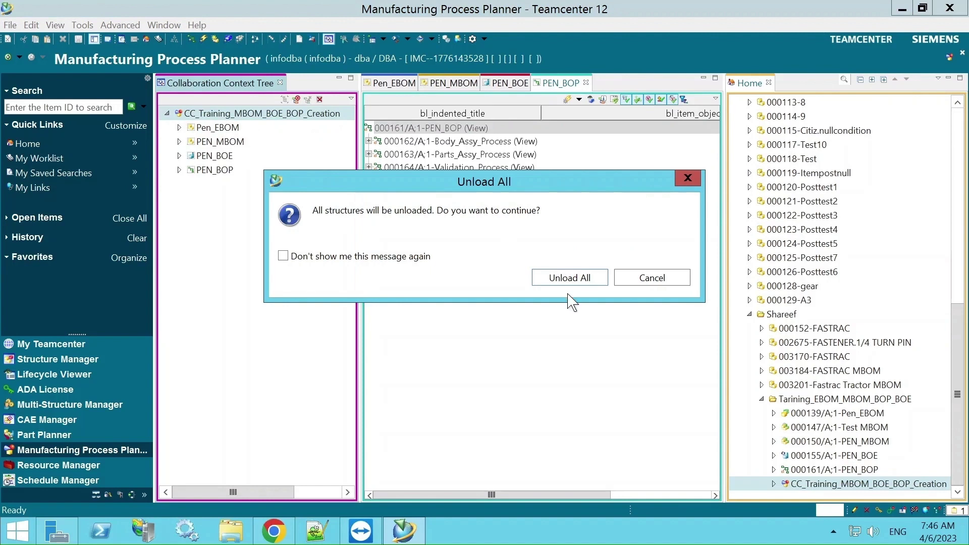
left_click(574, 277)
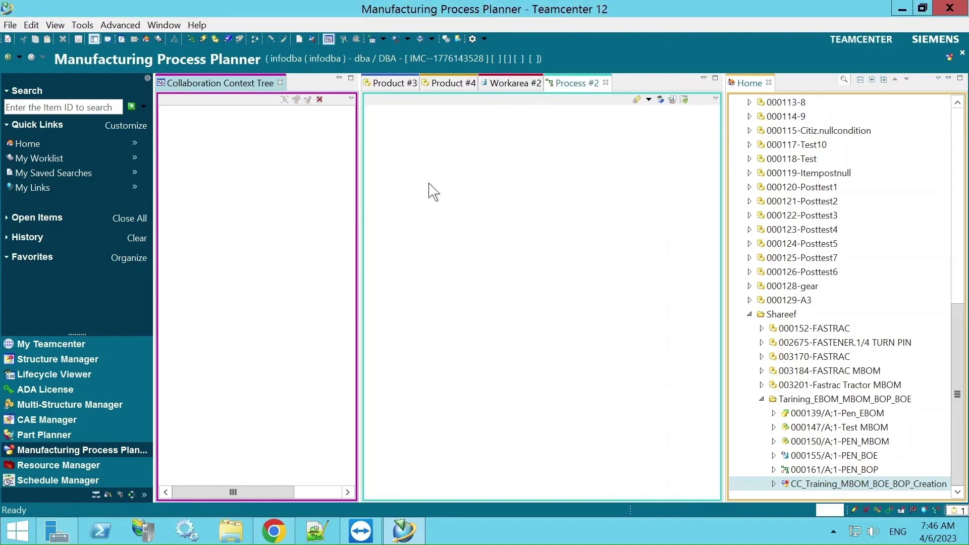
left_click(58, 345)
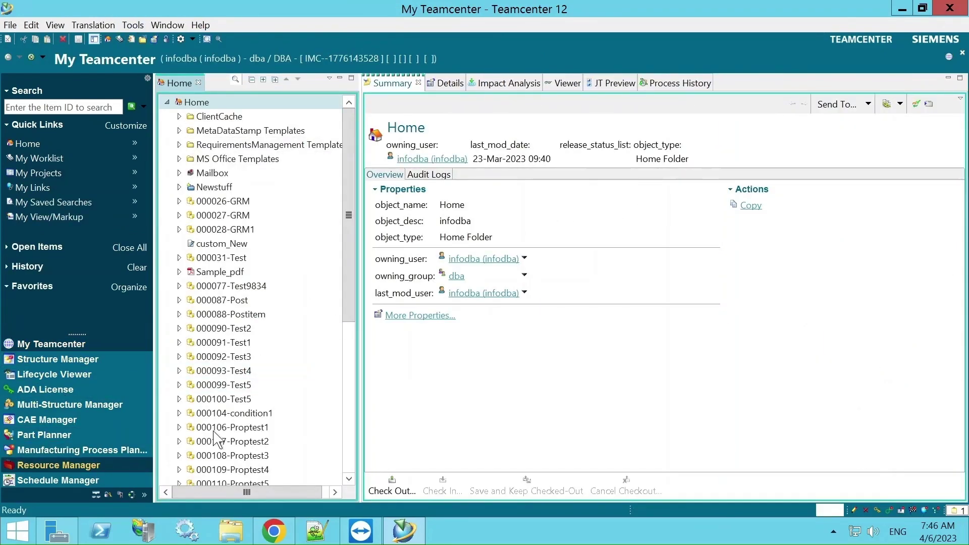
Step: Expand Shareef > Tarining_EBOM_MBOM_BOP_BOE > CC_Training_MBOM_BOE_BOP_Creation to show its four structures
scroll(303, 354, "down", 10)
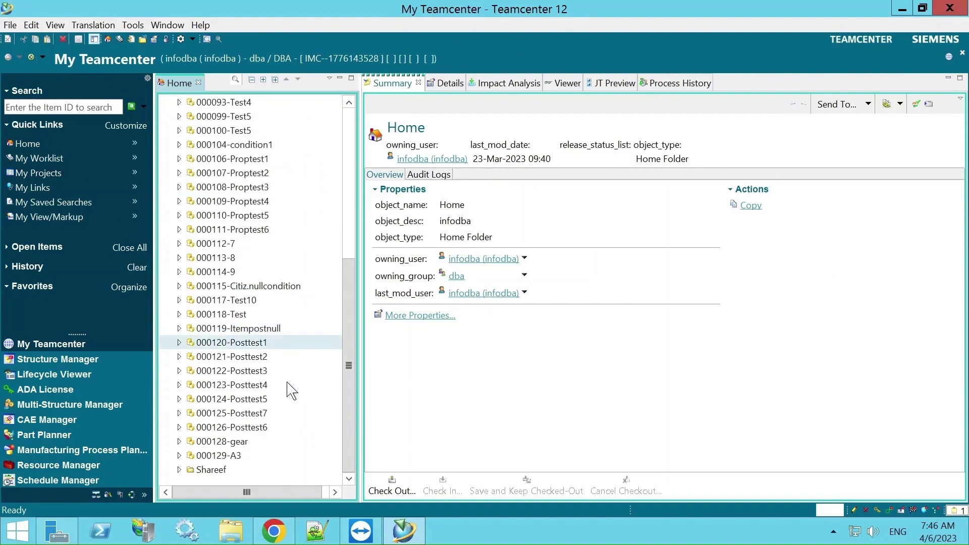
left_click(179, 478)
left_click(192, 469)
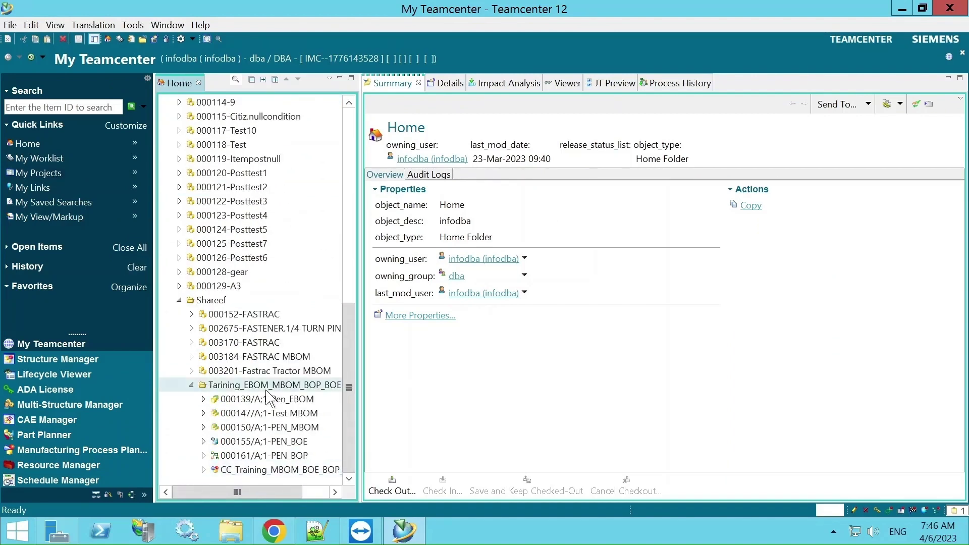
left_click(203, 470)
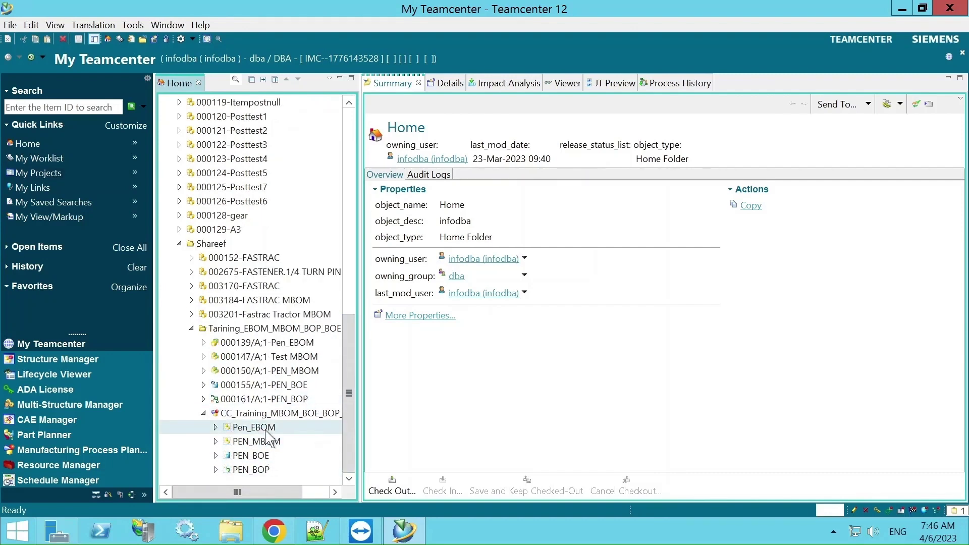
right_click(266, 433)
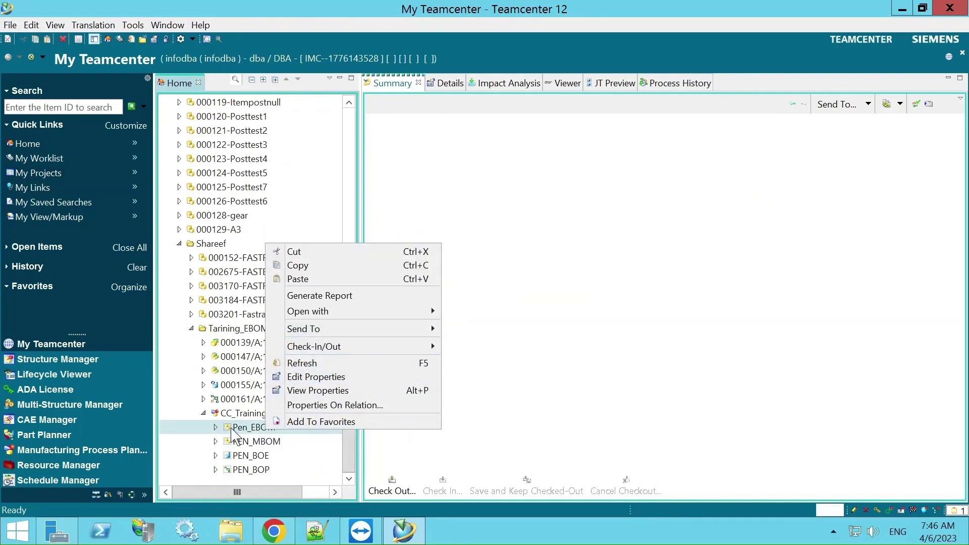
left_click(245, 414)
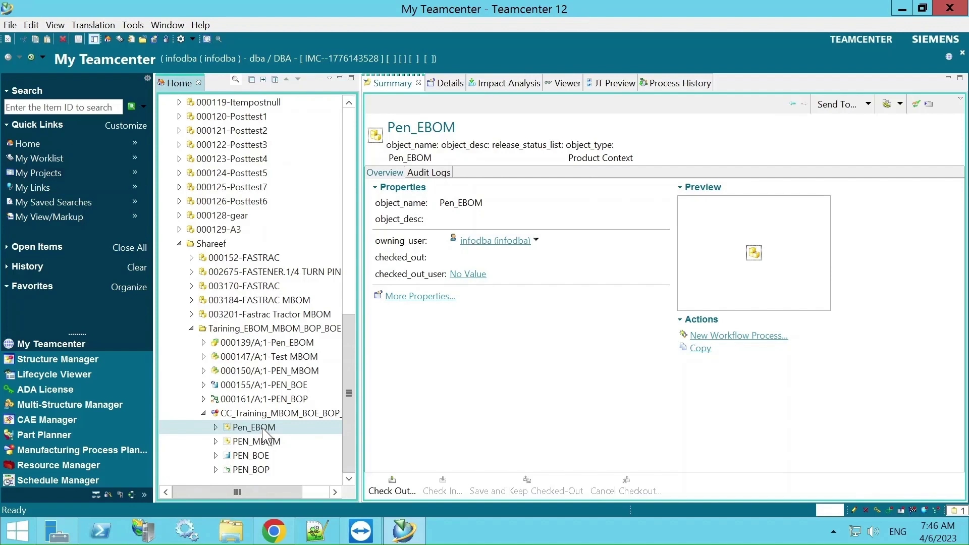
right_click(264, 434)
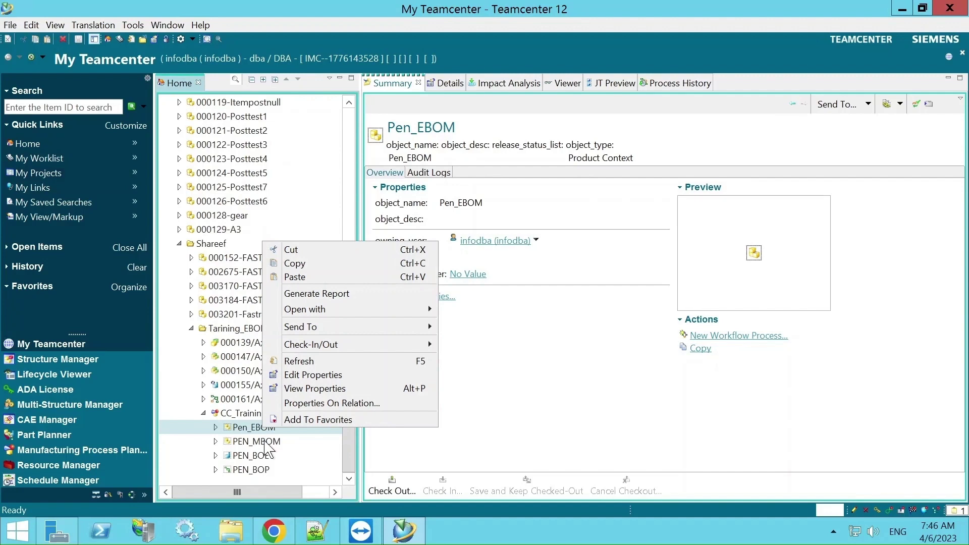
left_click(264, 441)
left_click(265, 442)
left_click(268, 434)
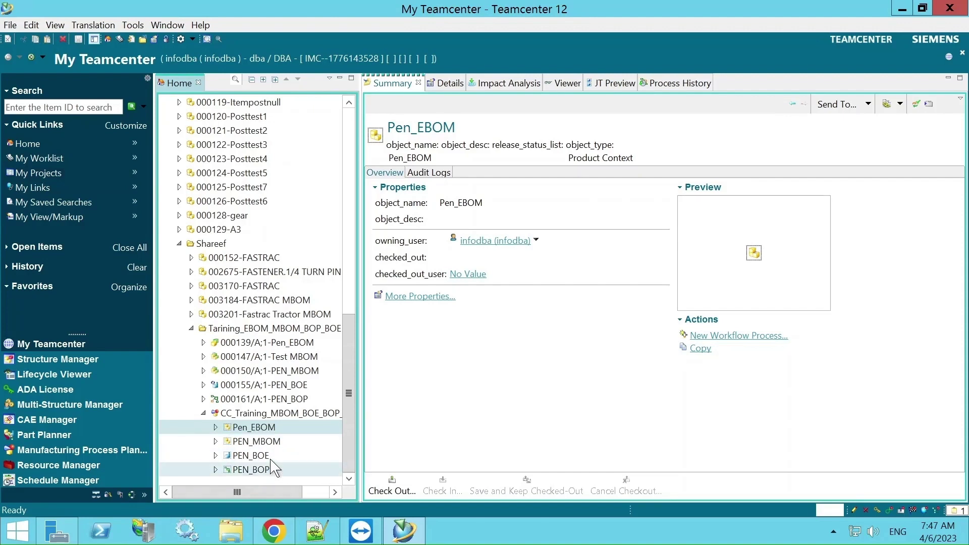
Step: Send CC_Training_MBOM_BOE_BOP_Creation to Manufacturing Process Planner from its context menu
left_click(279, 416)
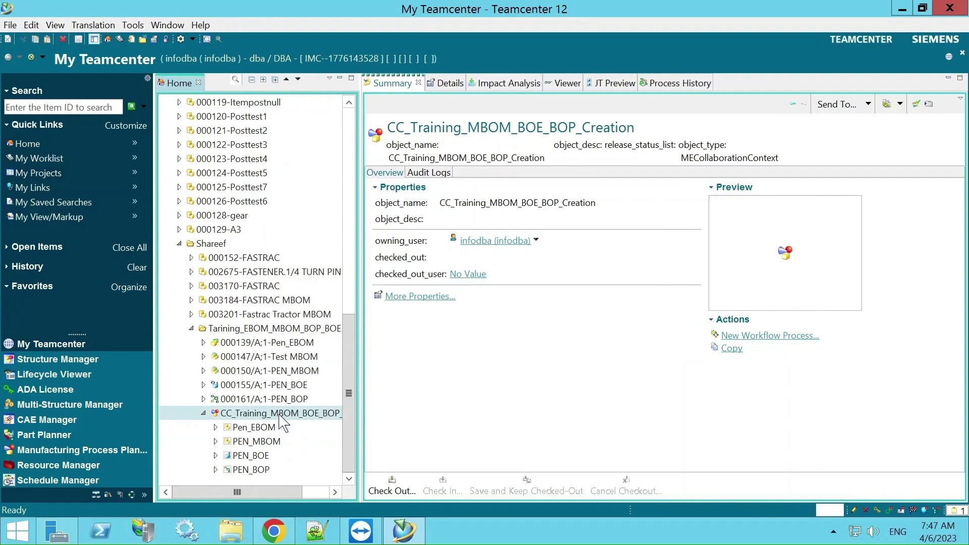
right_click(281, 417)
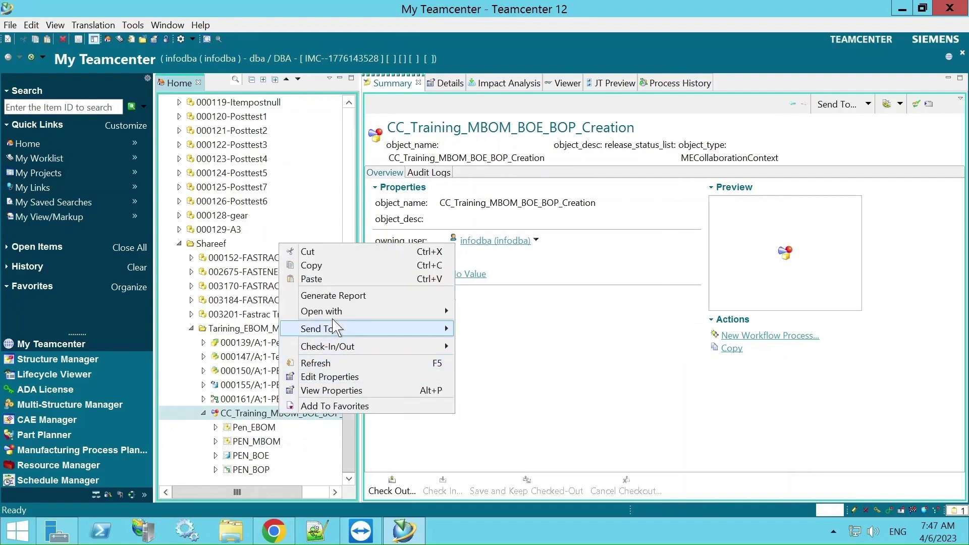
mouse_move(332, 331)
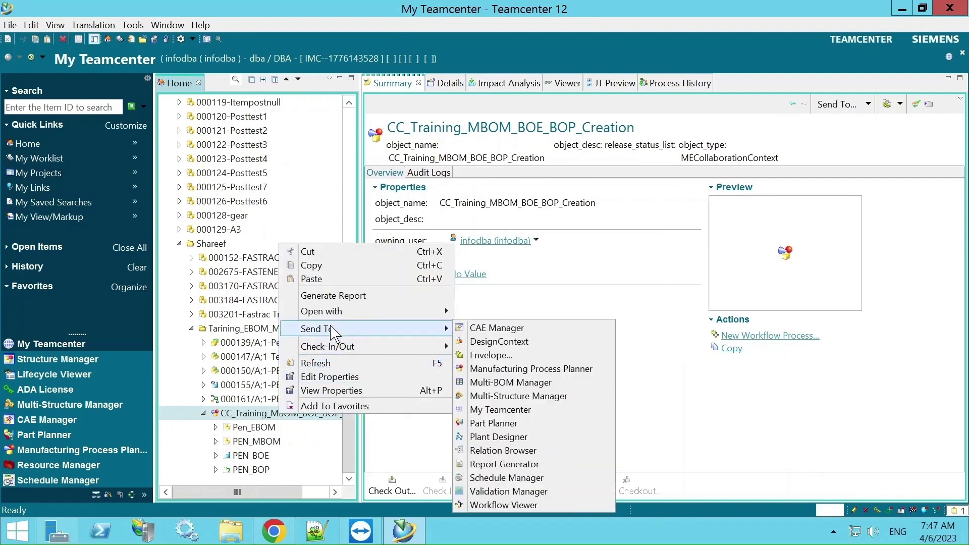
left_click(534, 371)
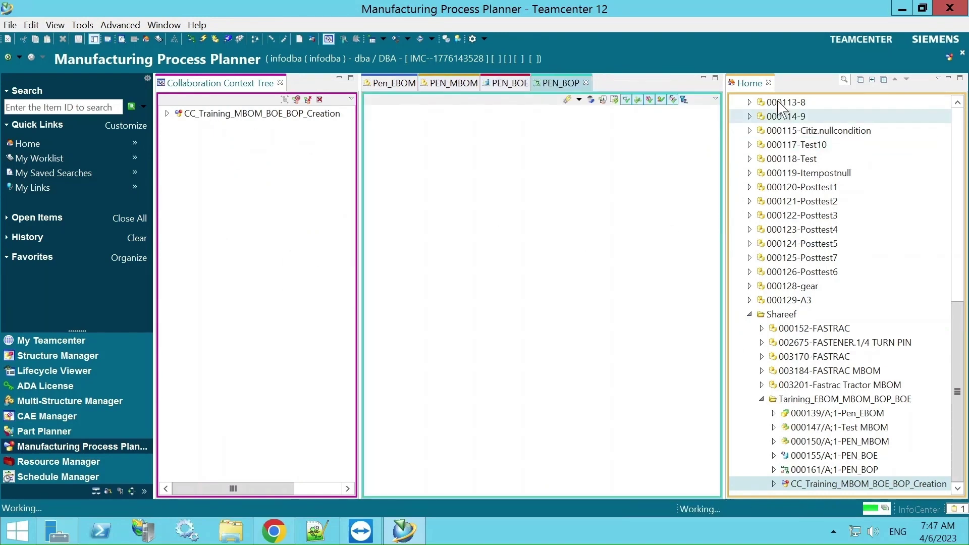
Step: Close Home, activate PEN_MBOM from the context tree, and widen its bl_indented_title column
left_click(769, 82)
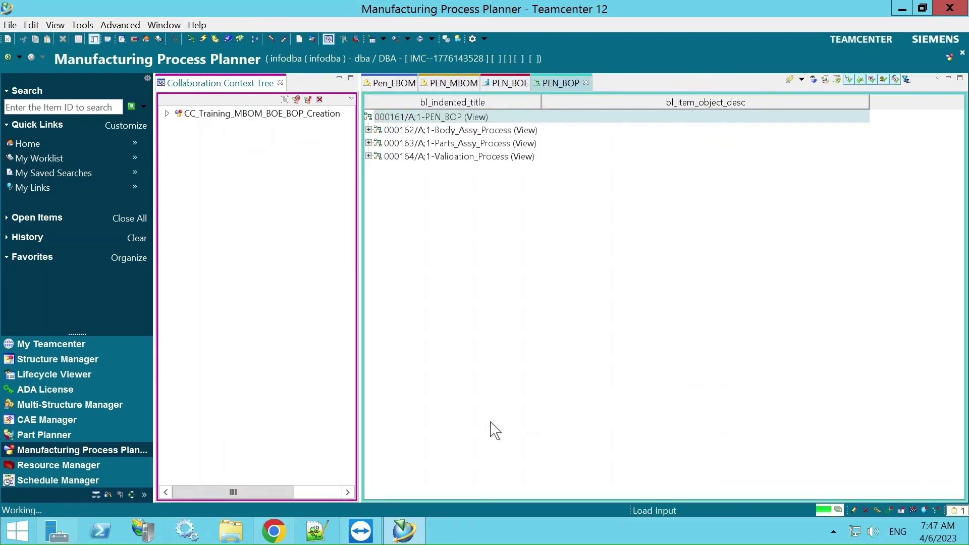
left_click(167, 113)
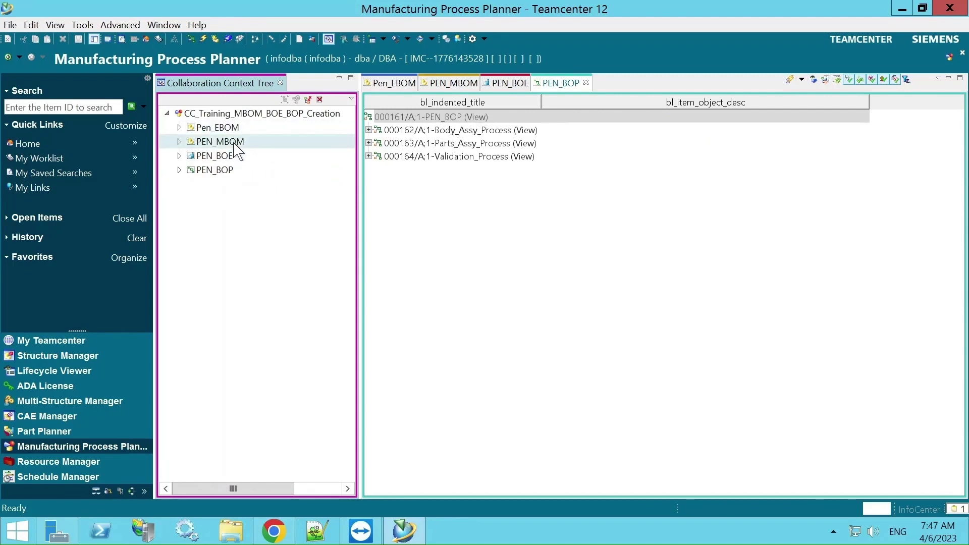
left_click(246, 142)
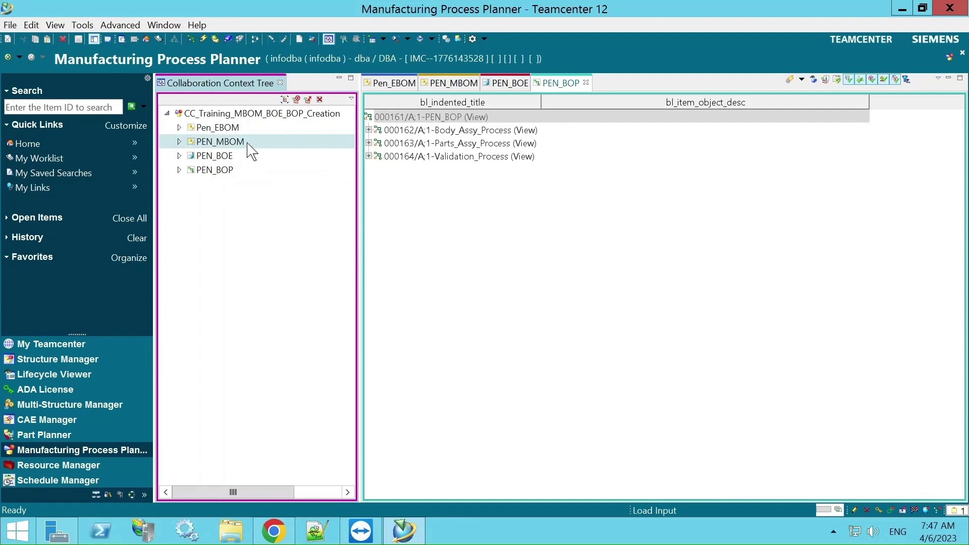
left_click(285, 101)
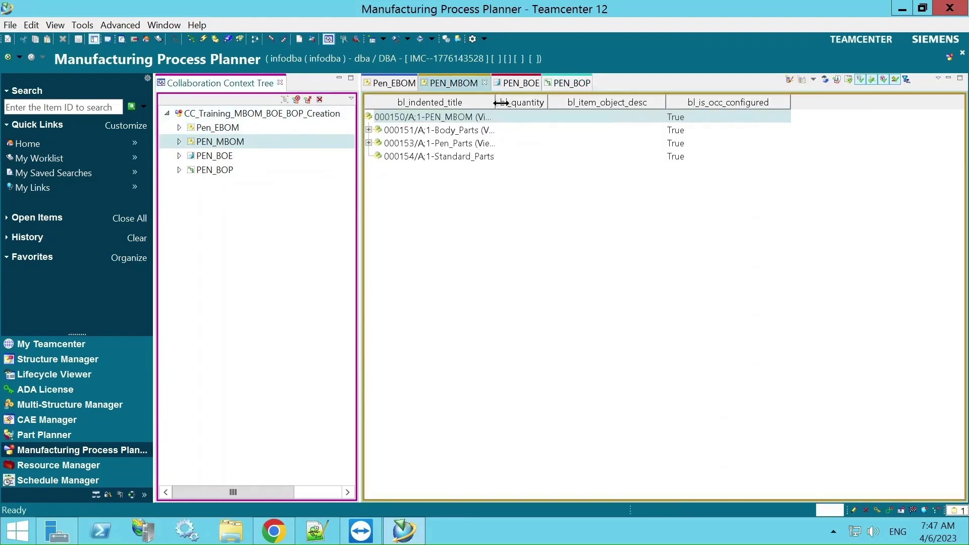
left_click_drag(501, 103, 562, 103)
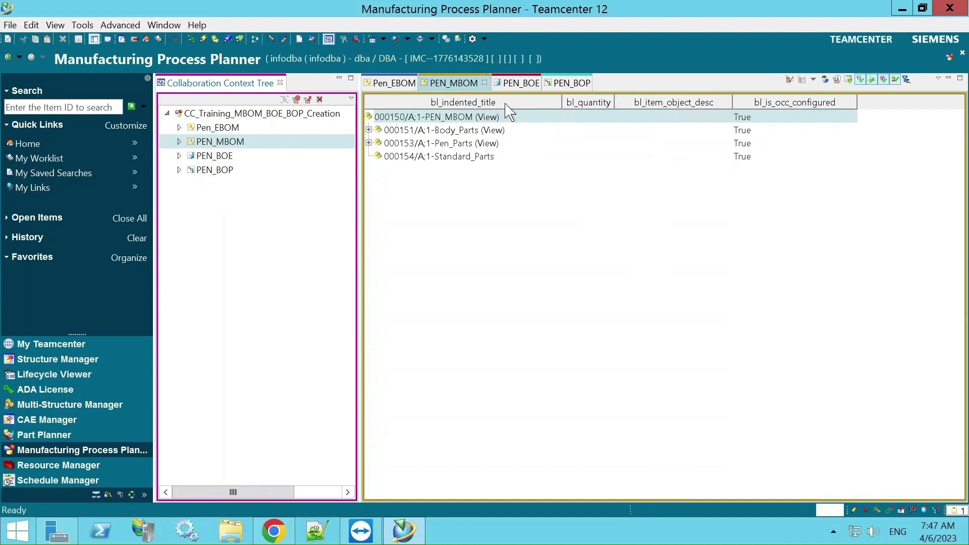
right_click(547, 110)
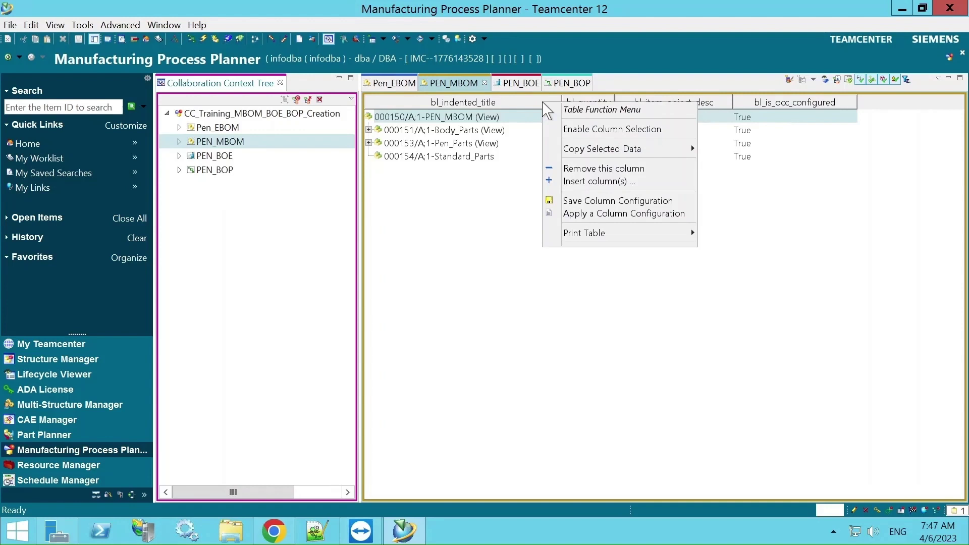
left_click(614, 182)
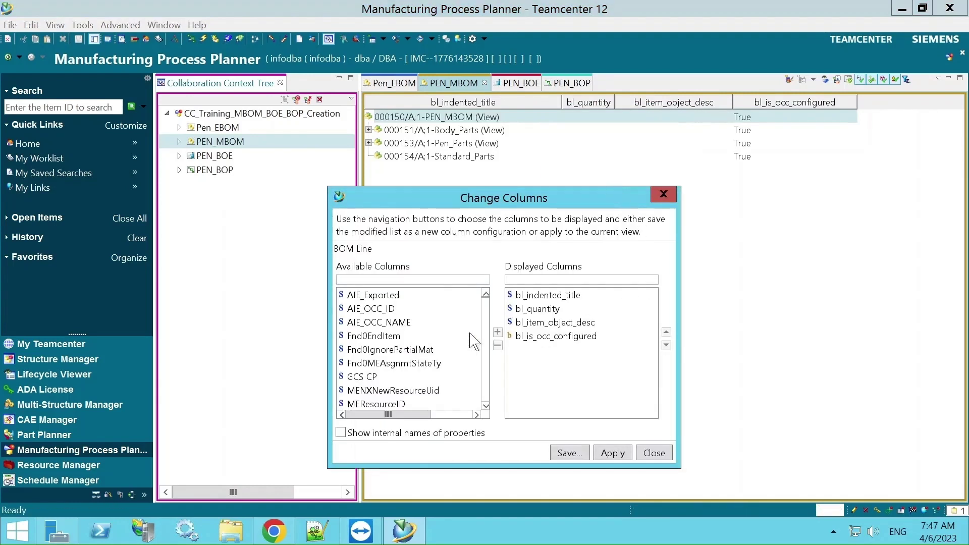
scroll(384, 328, "down", 15)
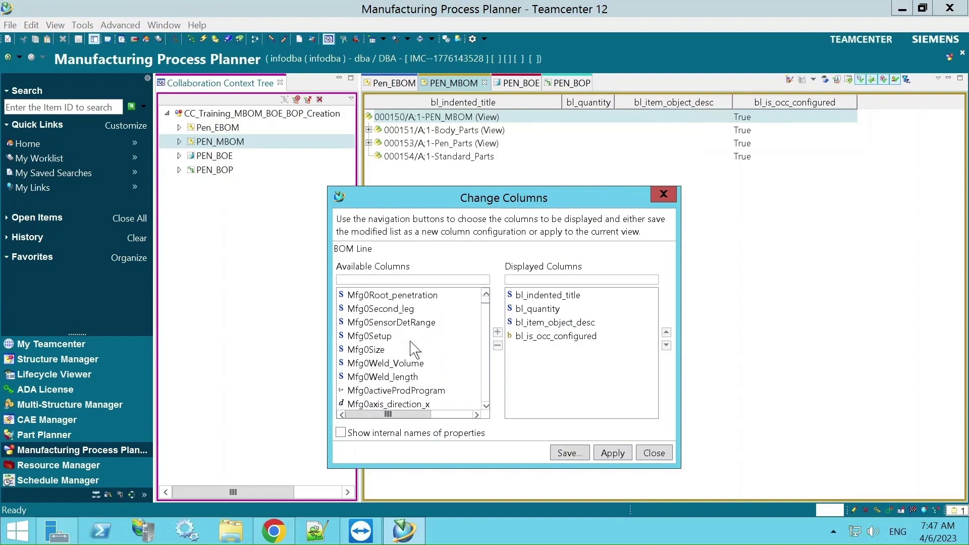
scroll(412, 342, "up", 6)
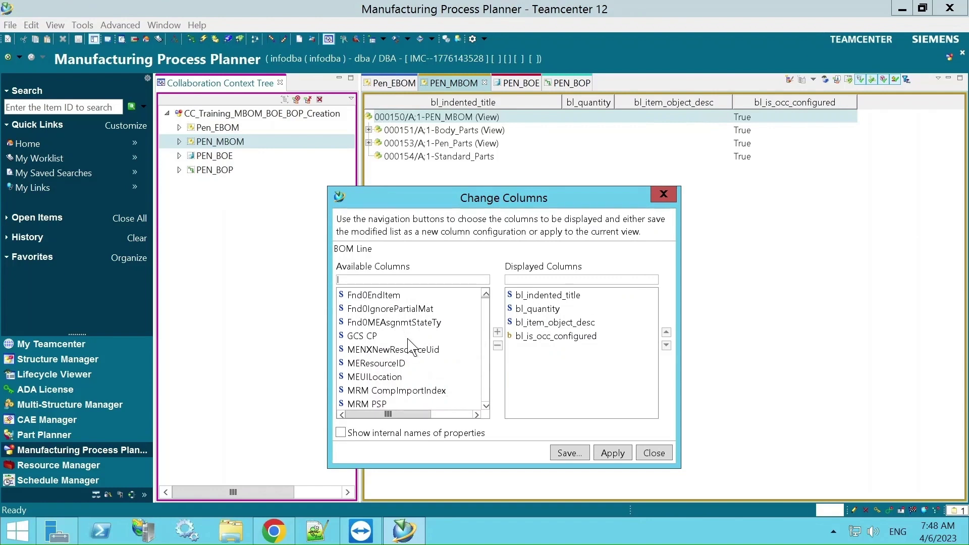
scroll(406, 334, "down", 20)
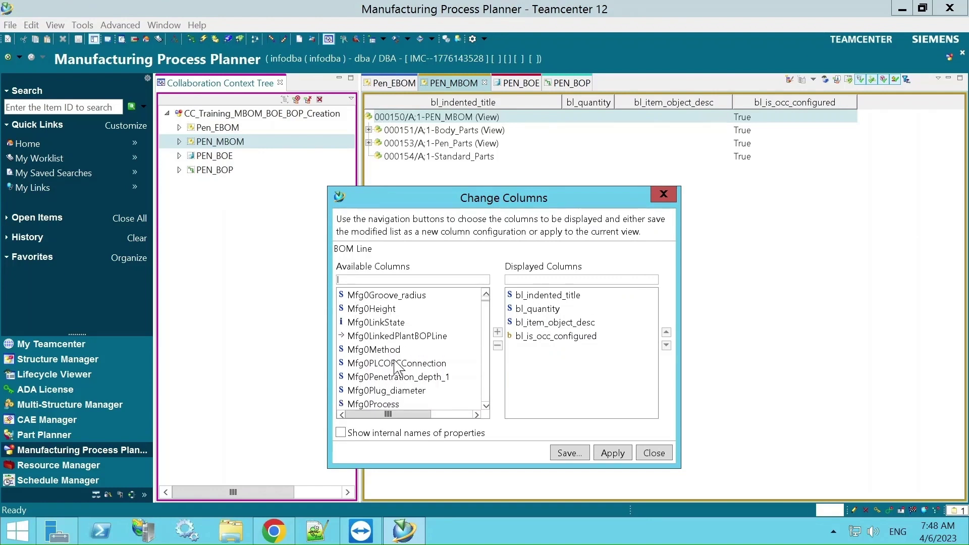
scroll(411, 366, "down", 15)
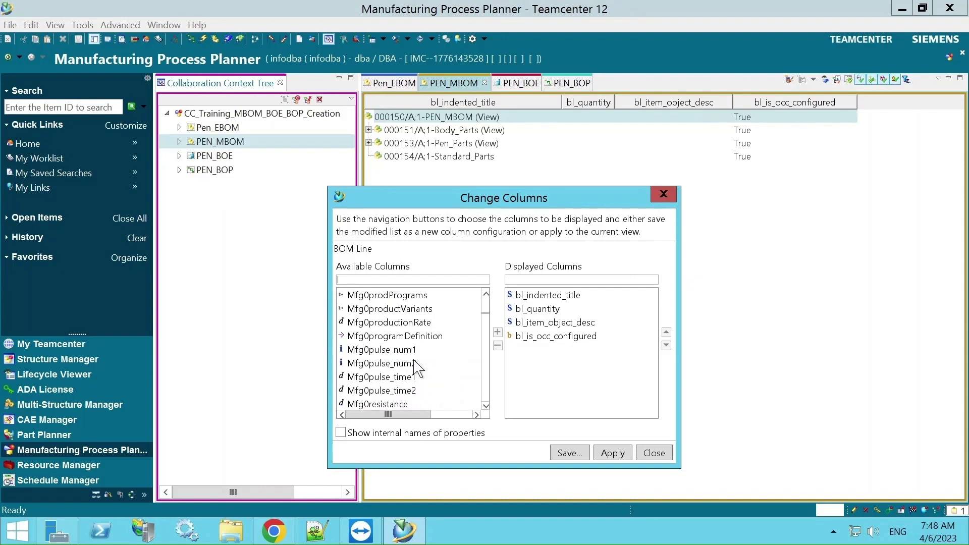
scroll(424, 356, "up", 5)
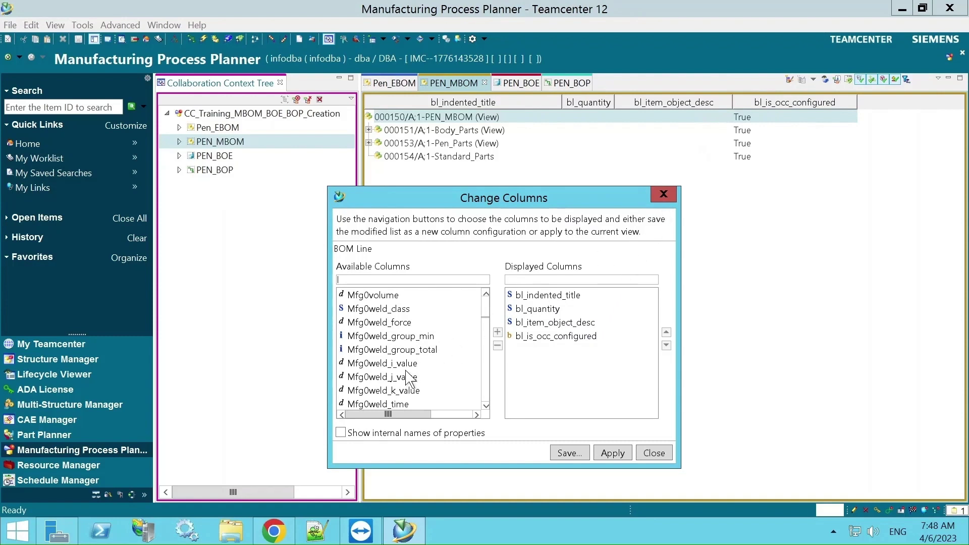
scroll(411, 376, "down", 3)
scroll(416, 364, "down", 3)
left_click(404, 350)
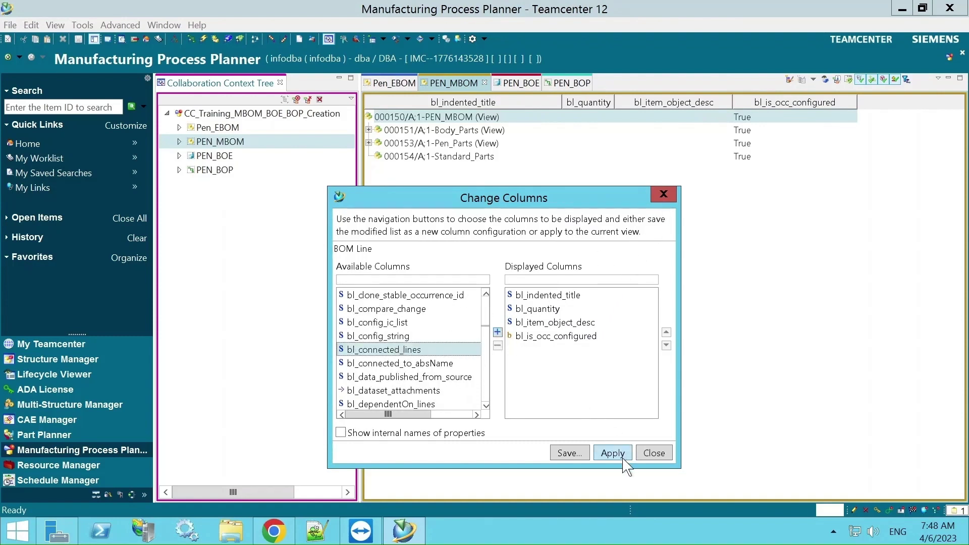
left_click(654, 453)
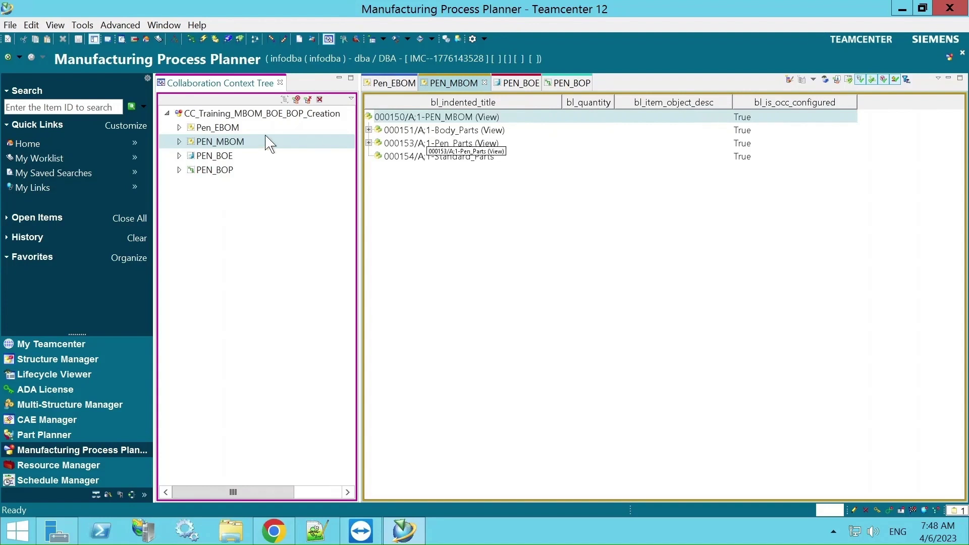
Step: Unload all structures from the collaboration context root
left_click(233, 114)
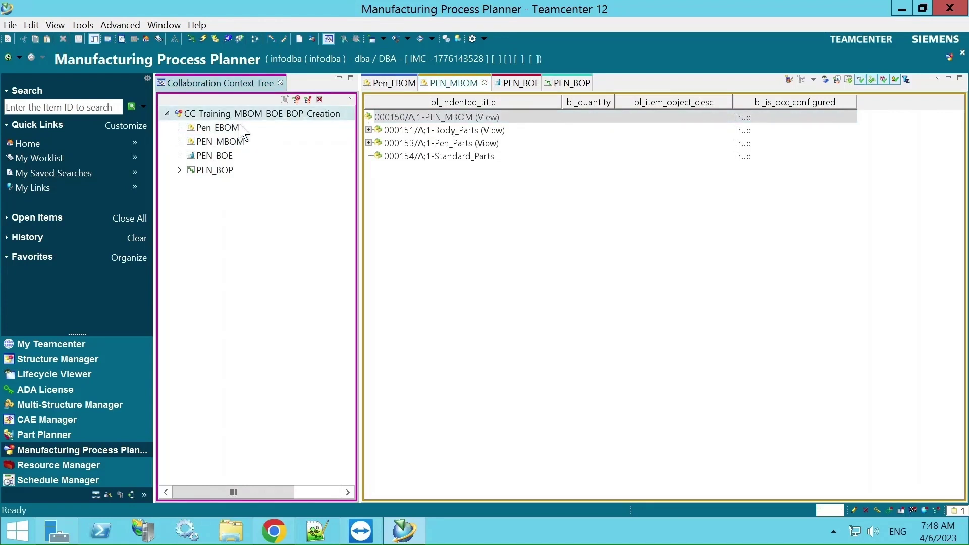
left_click(308, 99)
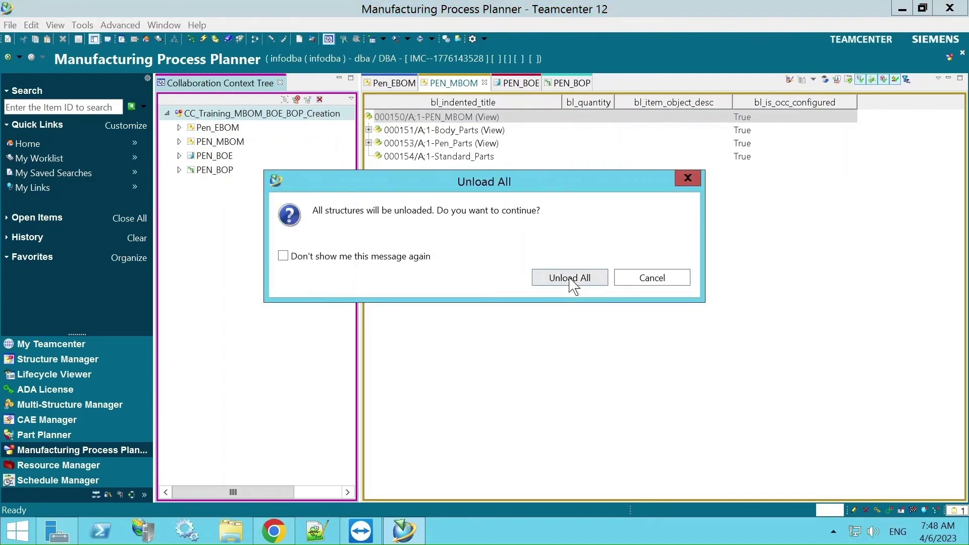
left_click(569, 279)
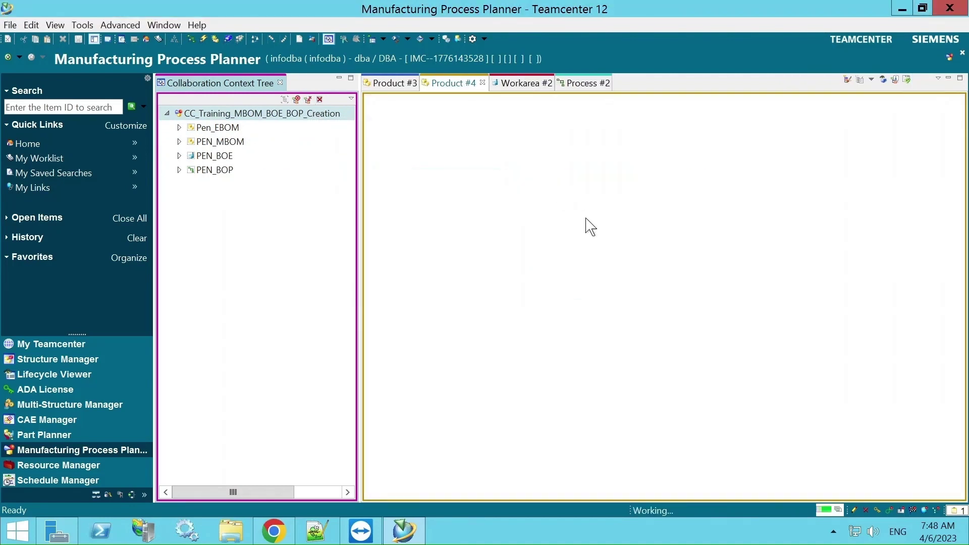
Step: Reopen CC_Training_MBOM_BOE_BOP_Creation from the recently opened items list
left_click(432, 39)
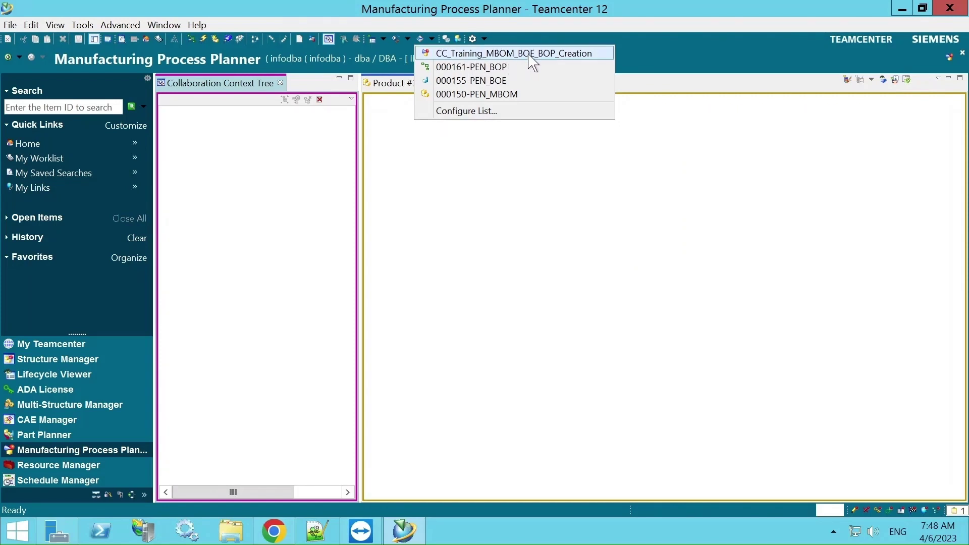
left_click(502, 54)
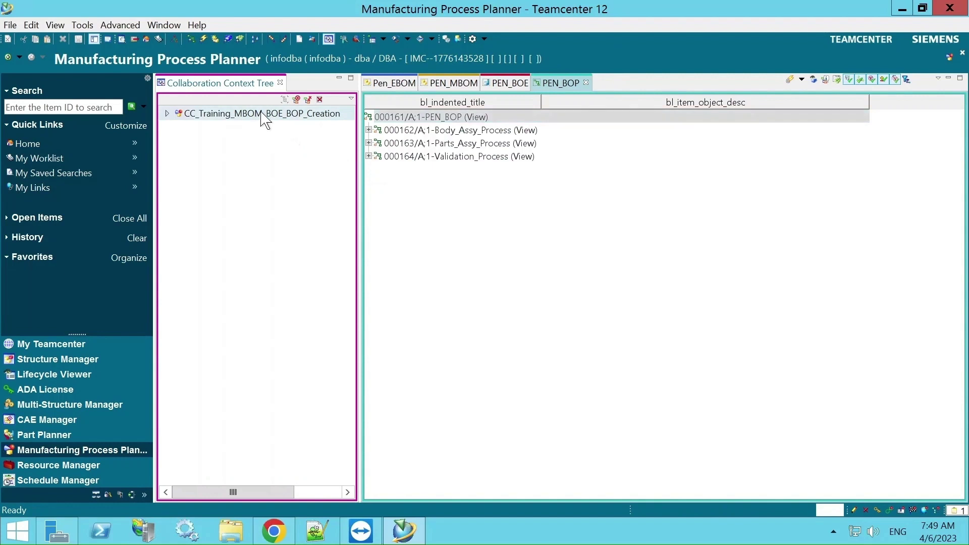
left_click(319, 99)
Step: Confirm Unload All, then search Open CC by Name for contexts matching CC_*
left_click(564, 279)
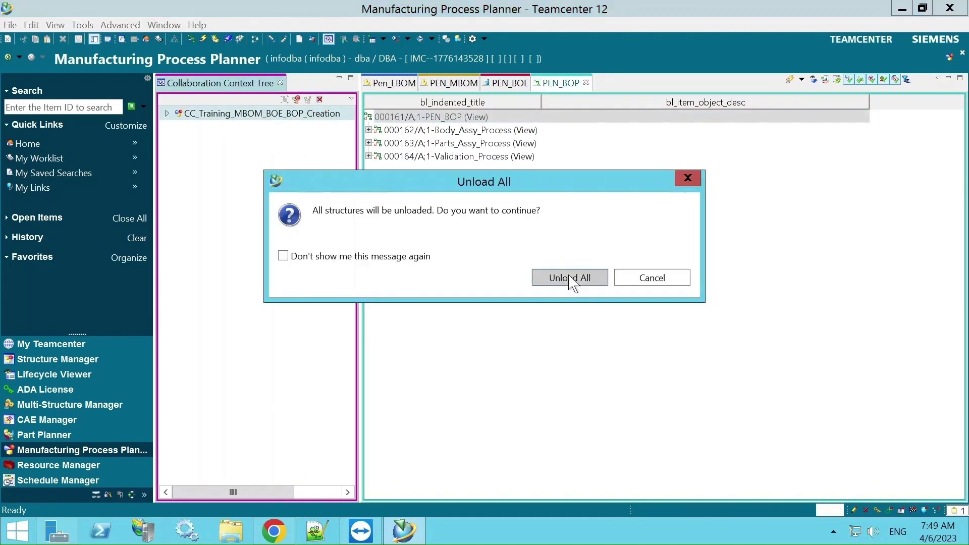
left_click(432, 38)
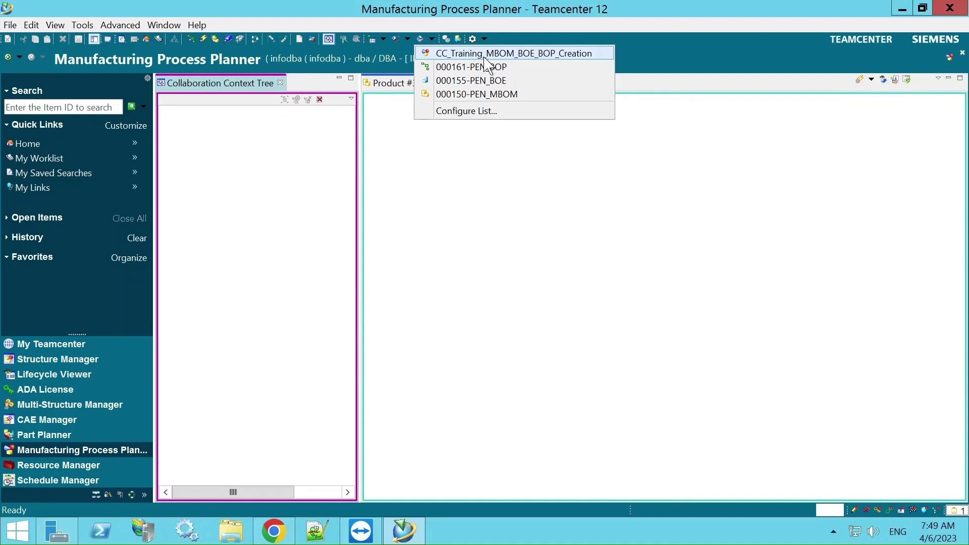
left_click(407, 39)
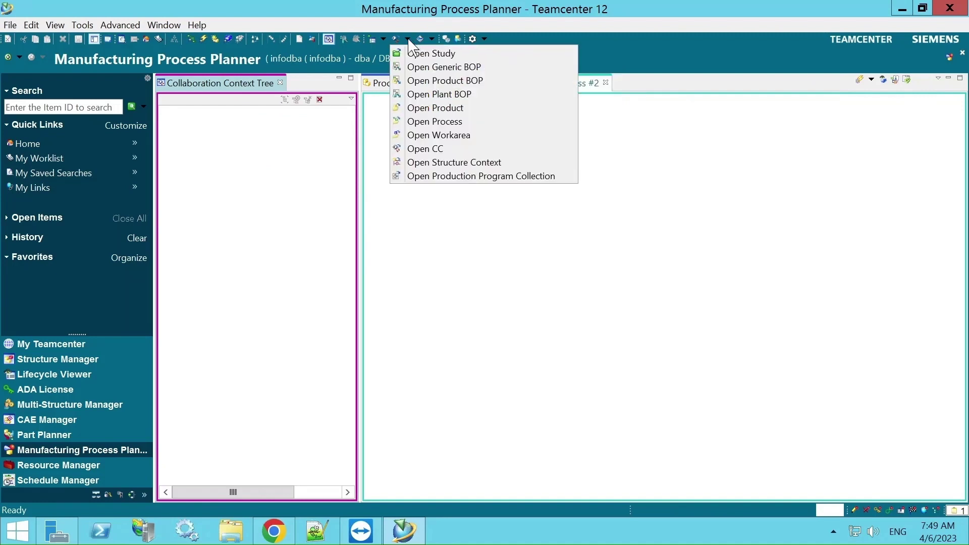
left_click(412, 148)
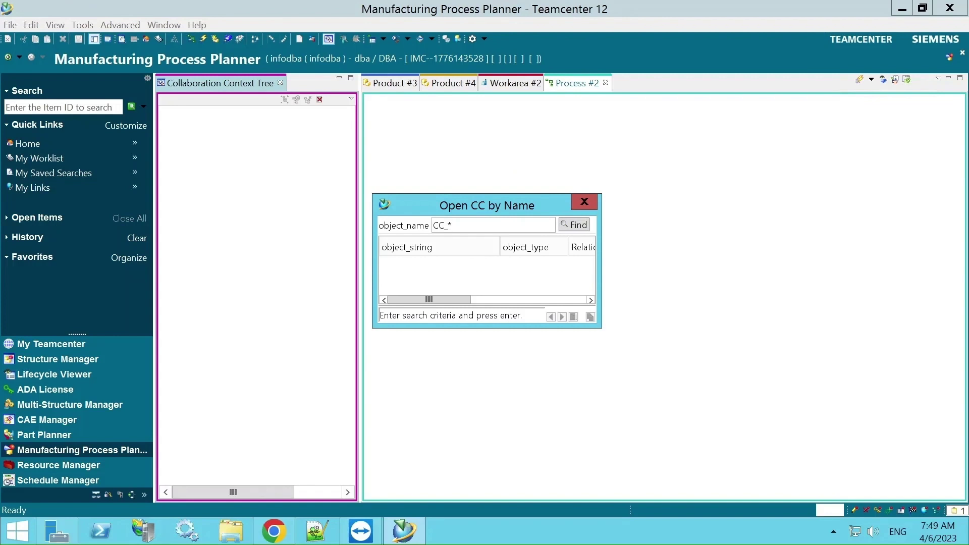
left_click(569, 225)
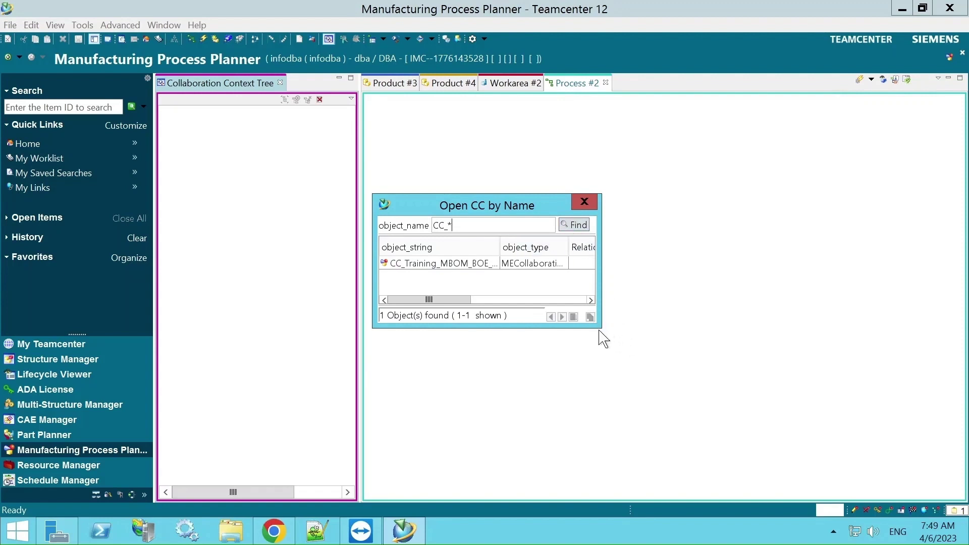
Step: Widen the search results, open CC_Training_MBOM_BOE_BOP_Creation, and expand it to its four structures
left_click_drag(598, 326, 766, 336)
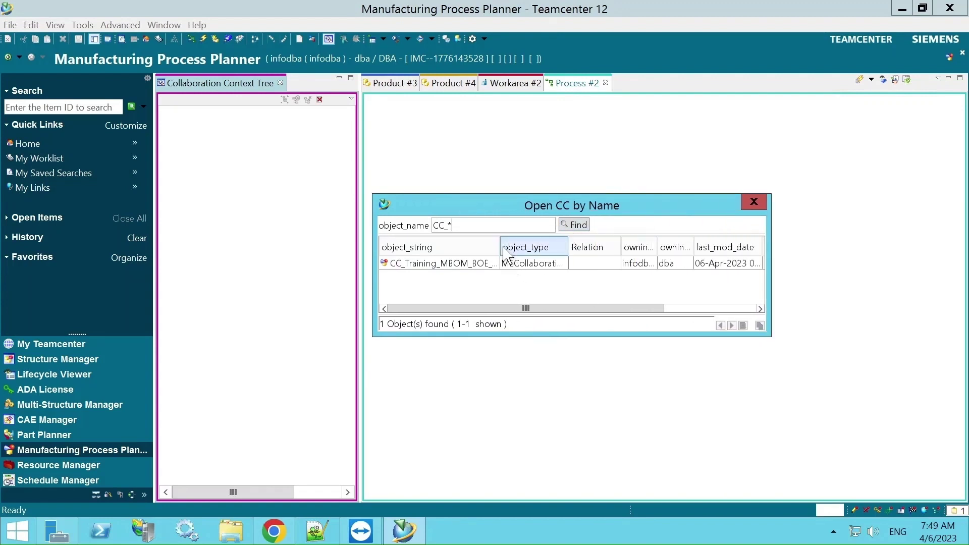
left_click_drag(500, 246, 588, 241)
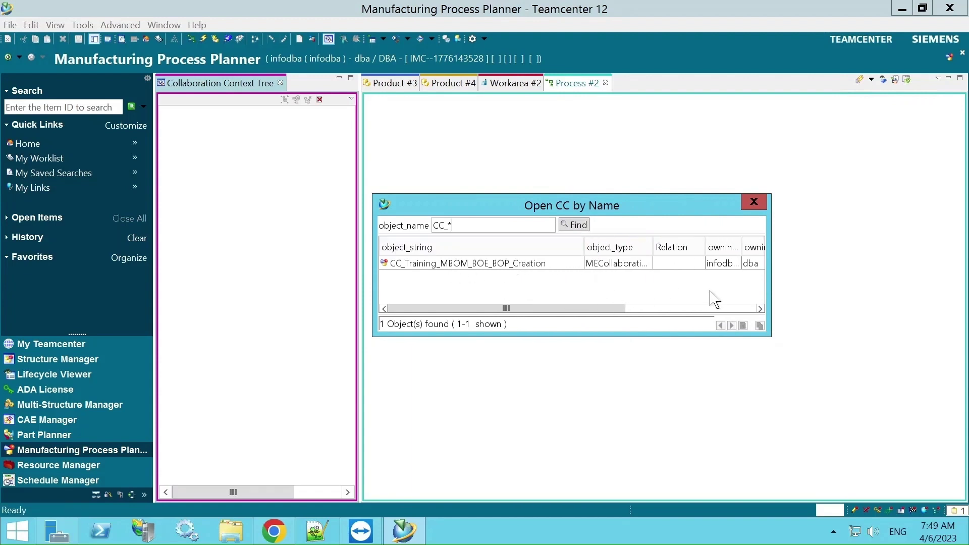
left_click_drag(636, 309, 666, 307)
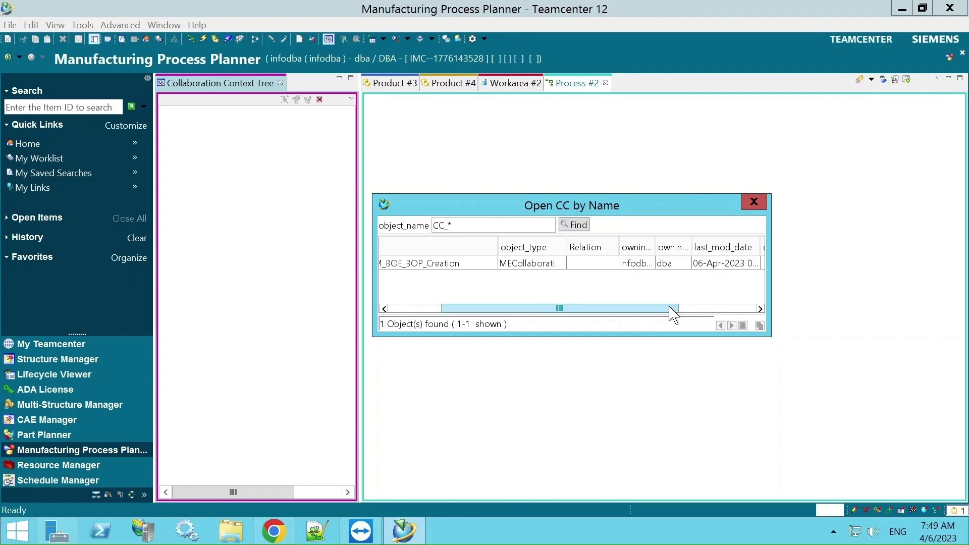
left_click_drag(669, 307, 560, 306)
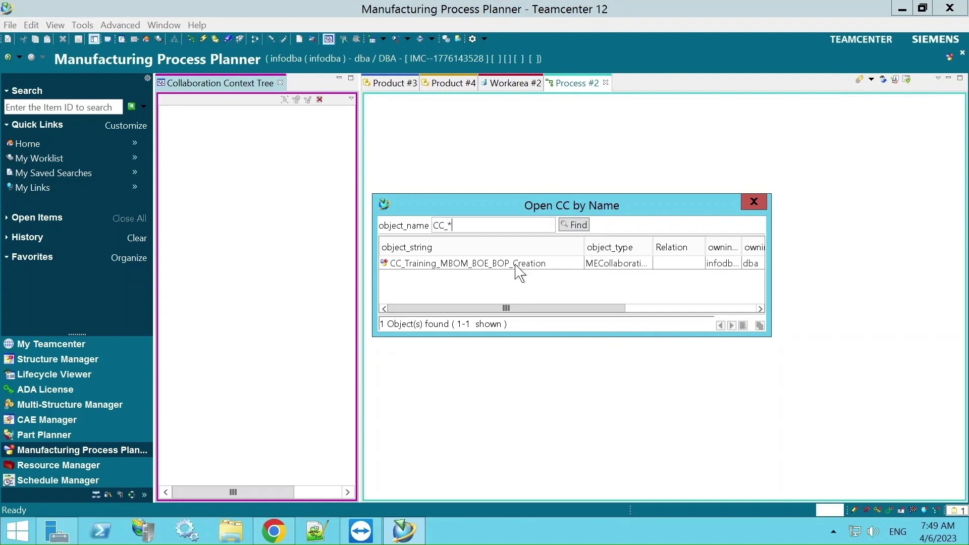
left_click_drag(604, 308, 490, 273)
double_click(487, 263)
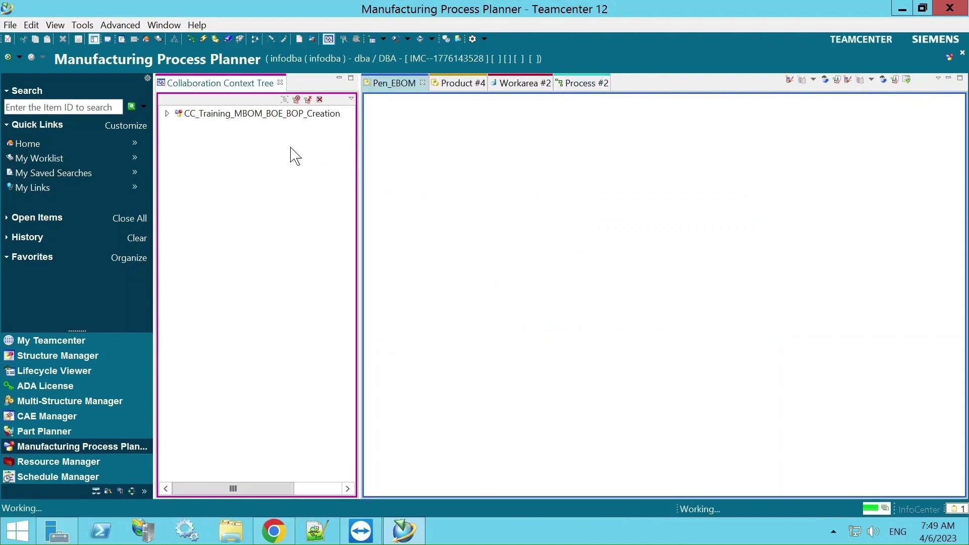
left_click(166, 113)
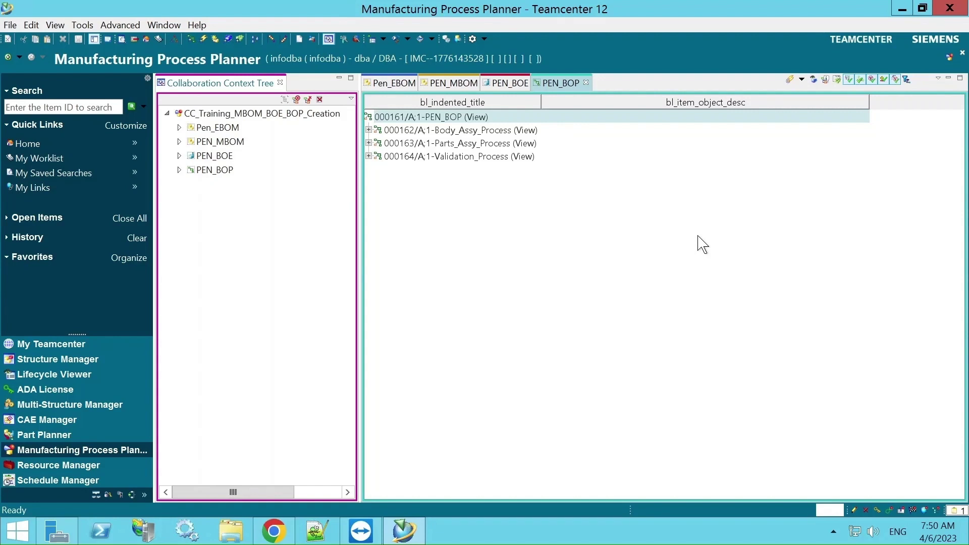
Step: Select PEN_MBOM and PEN_BOP in the context tree, then open the Graphics view
left_click(242, 143)
left_click(235, 170)
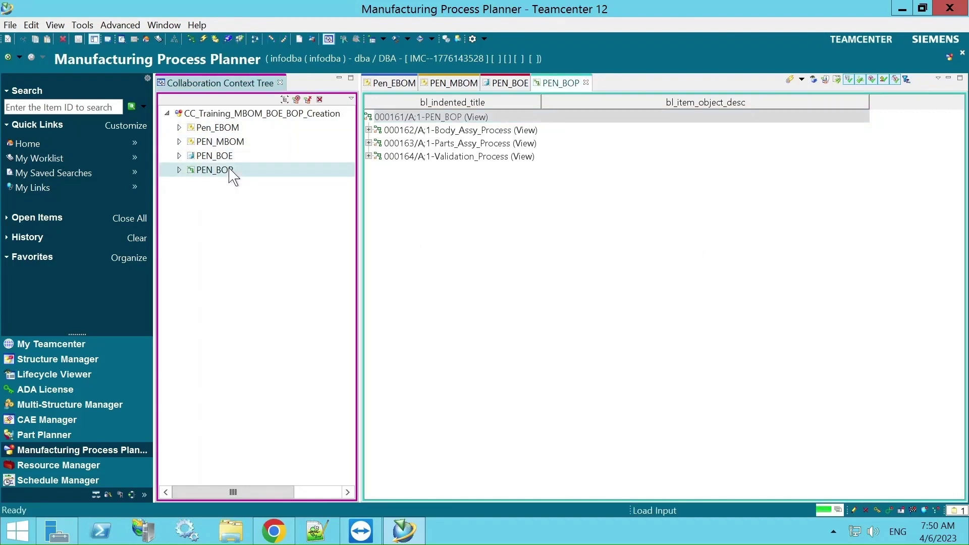
left_click(226, 132)
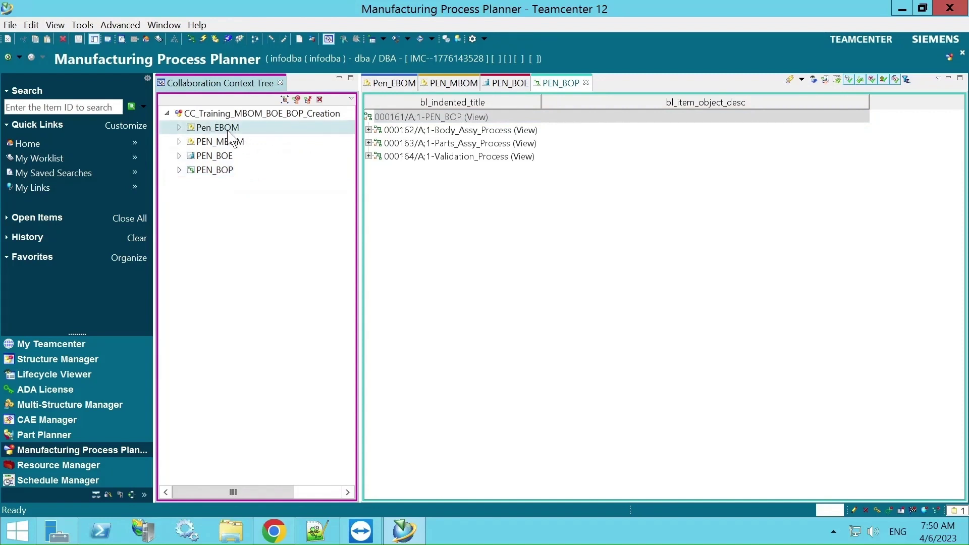
left_click(232, 142)
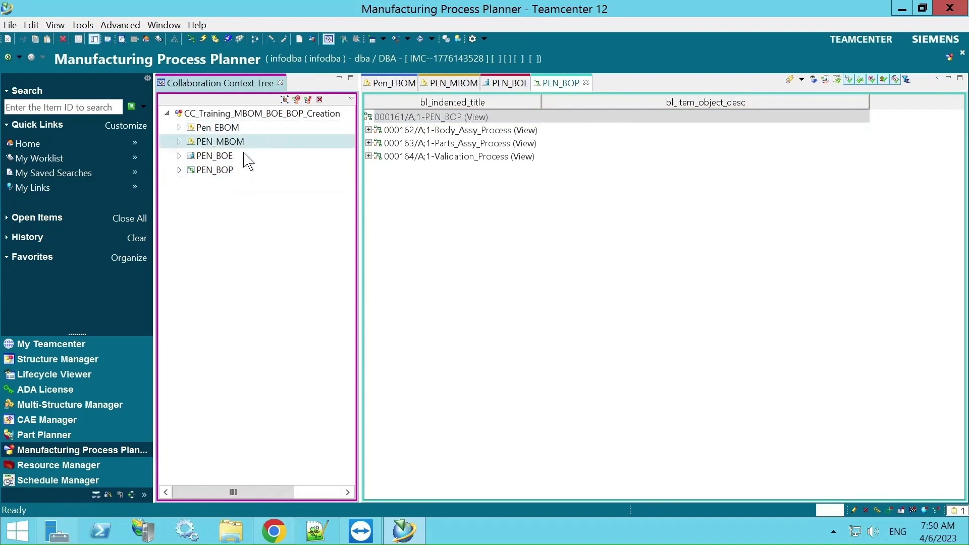
left_click(233, 172)
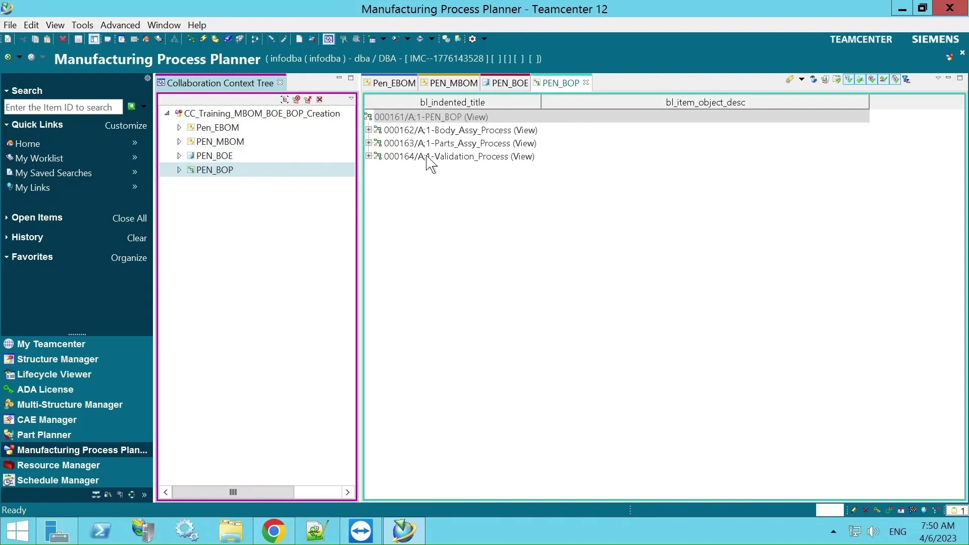
left_click(237, 143)
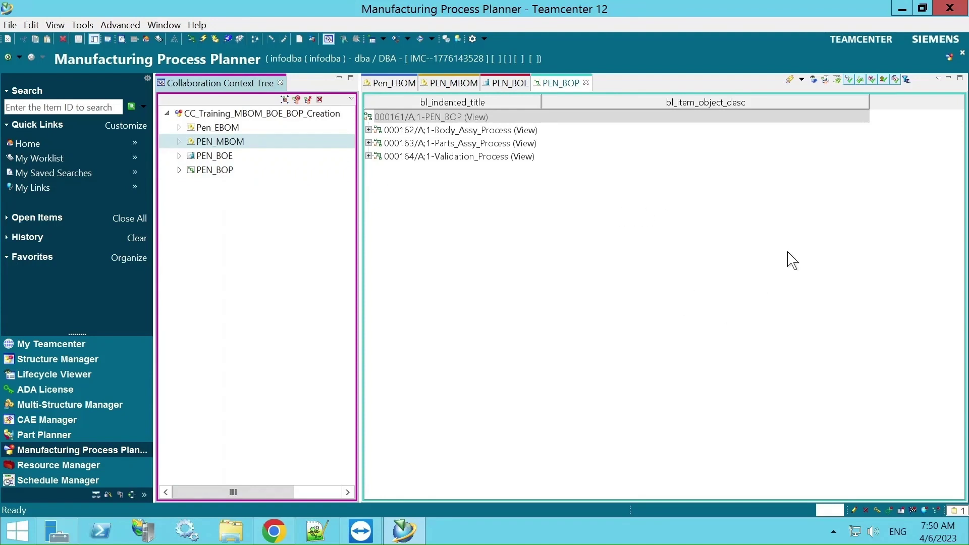
left_click(815, 81)
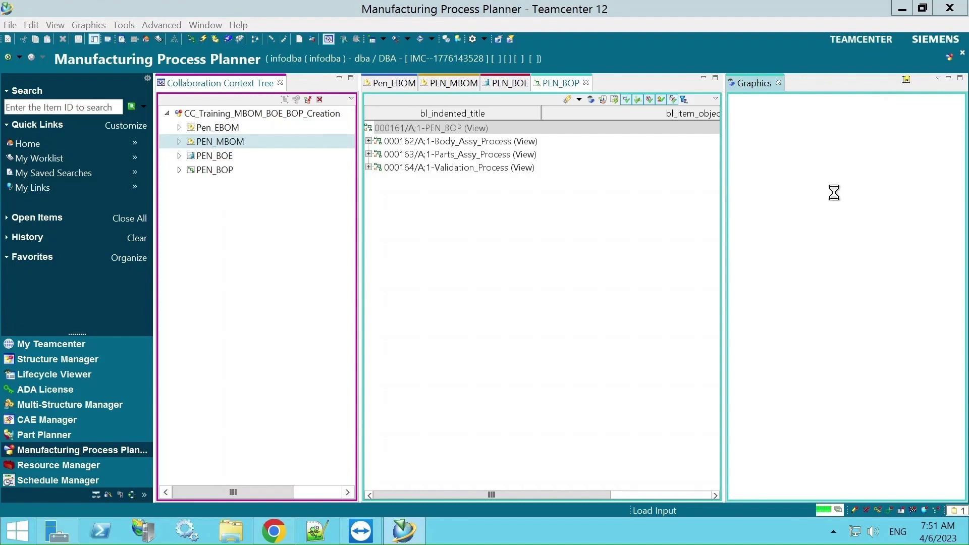
Step: Switch the quick search type from Item ID to Item Name
left_click(63, 107)
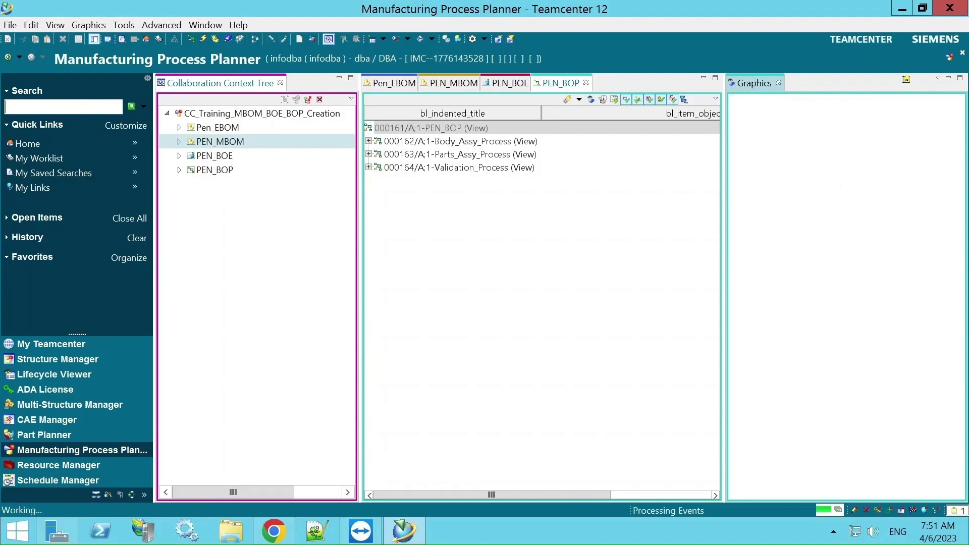
left_click(64, 107)
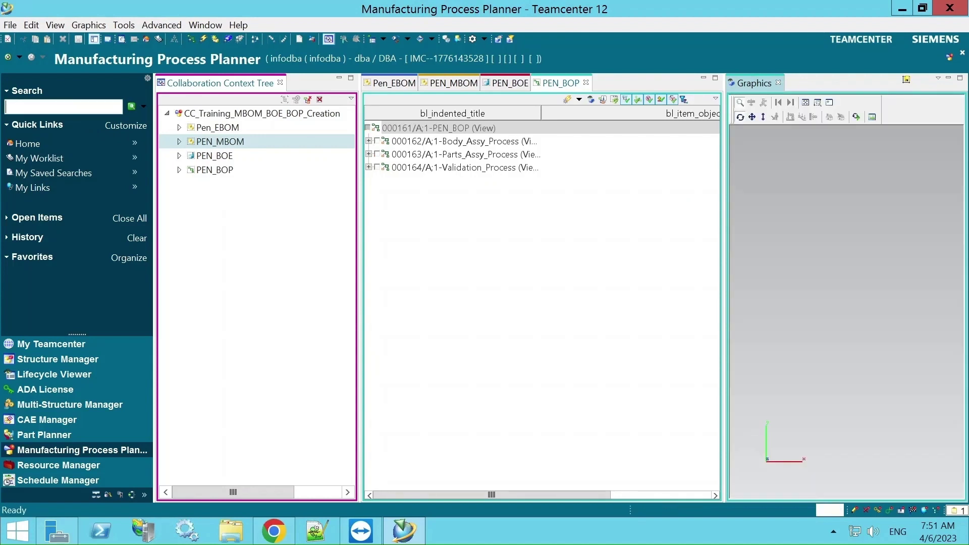
left_click(145, 107)
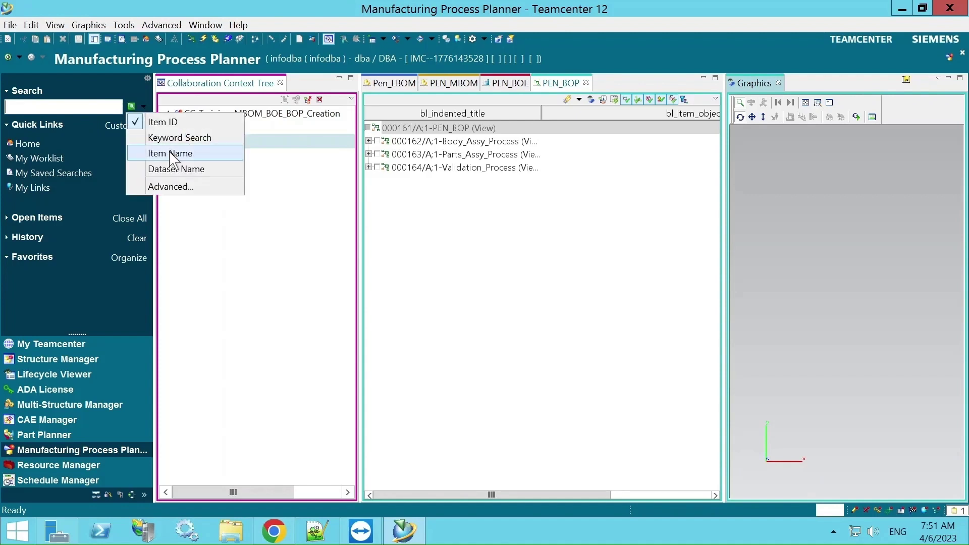
left_click(173, 154)
Step: Set the quick search type back to Item ID and close the Graphics view
left_click(145, 107)
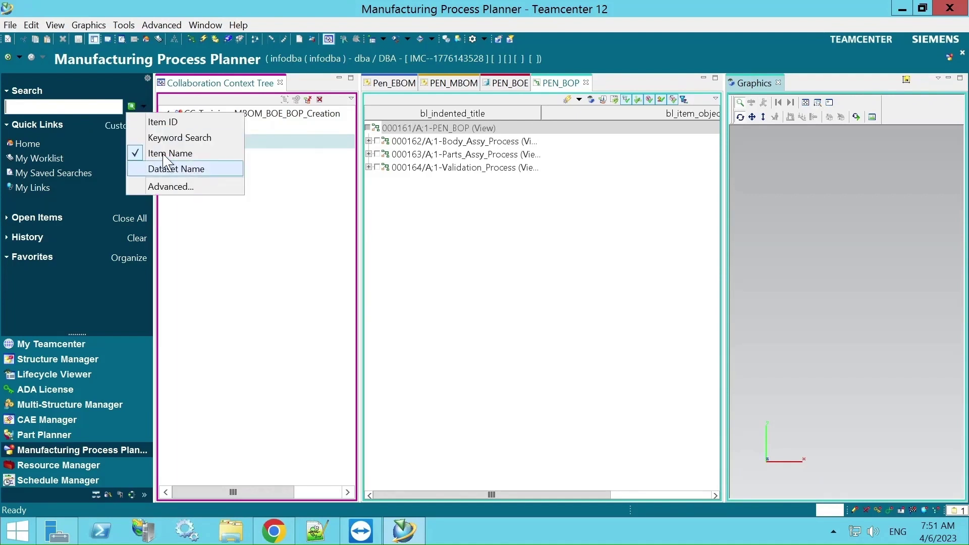
left_click(77, 108)
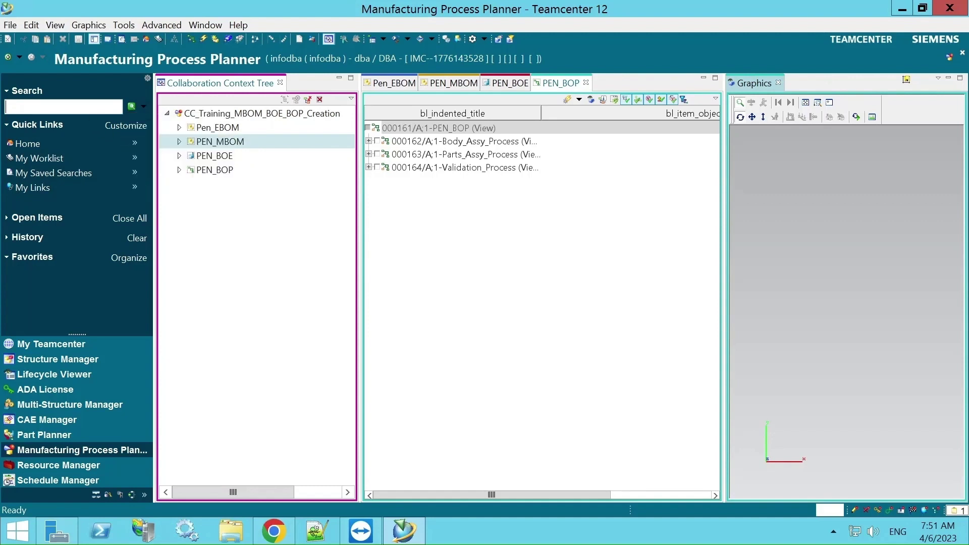
left_click(144, 107)
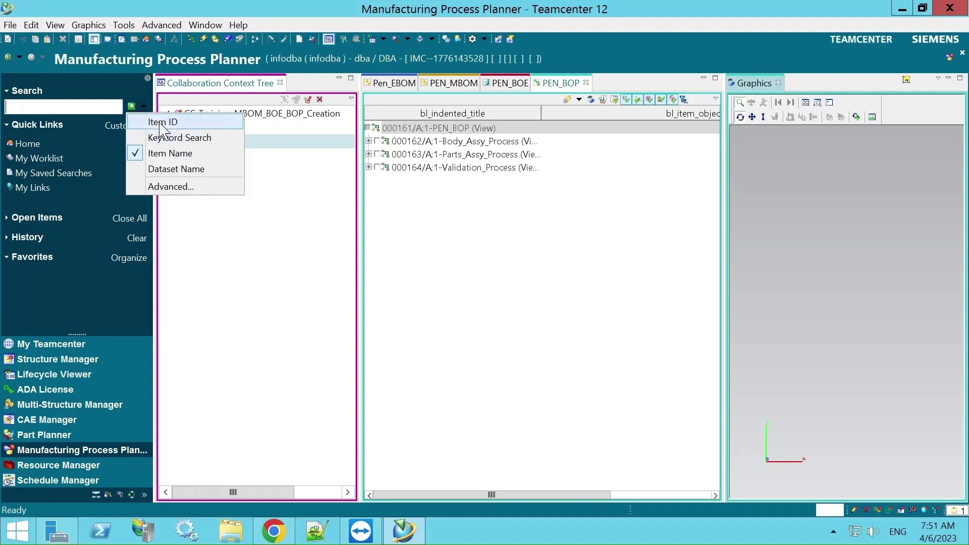
left_click(161, 124)
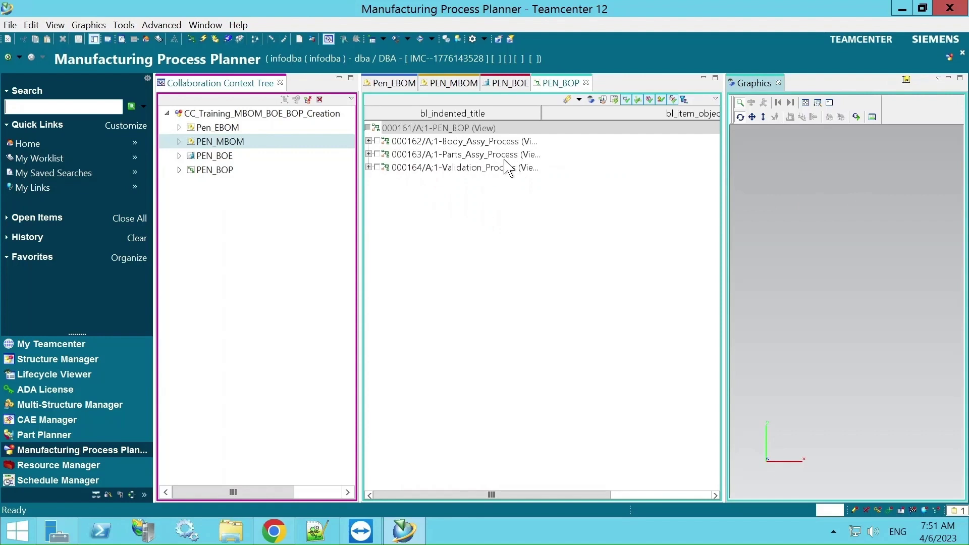
left_click(779, 83)
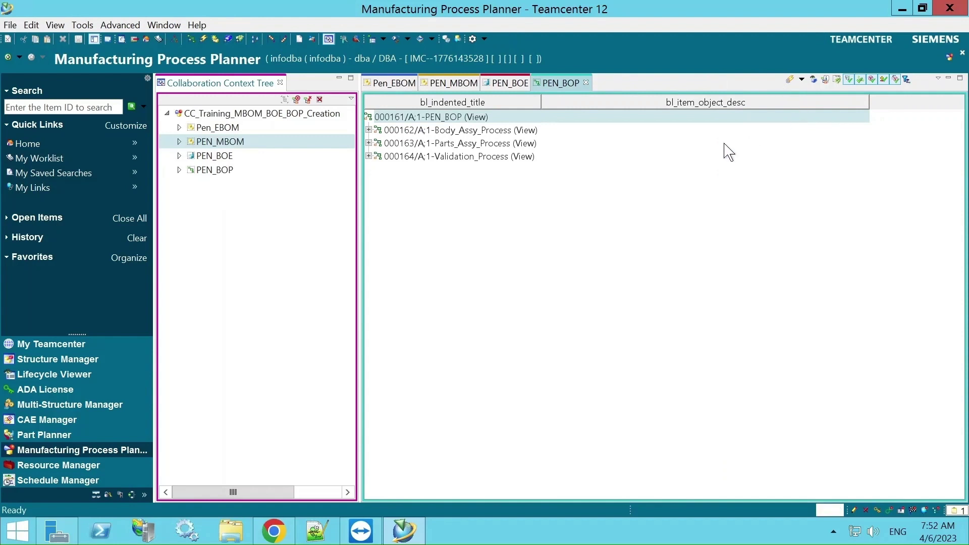